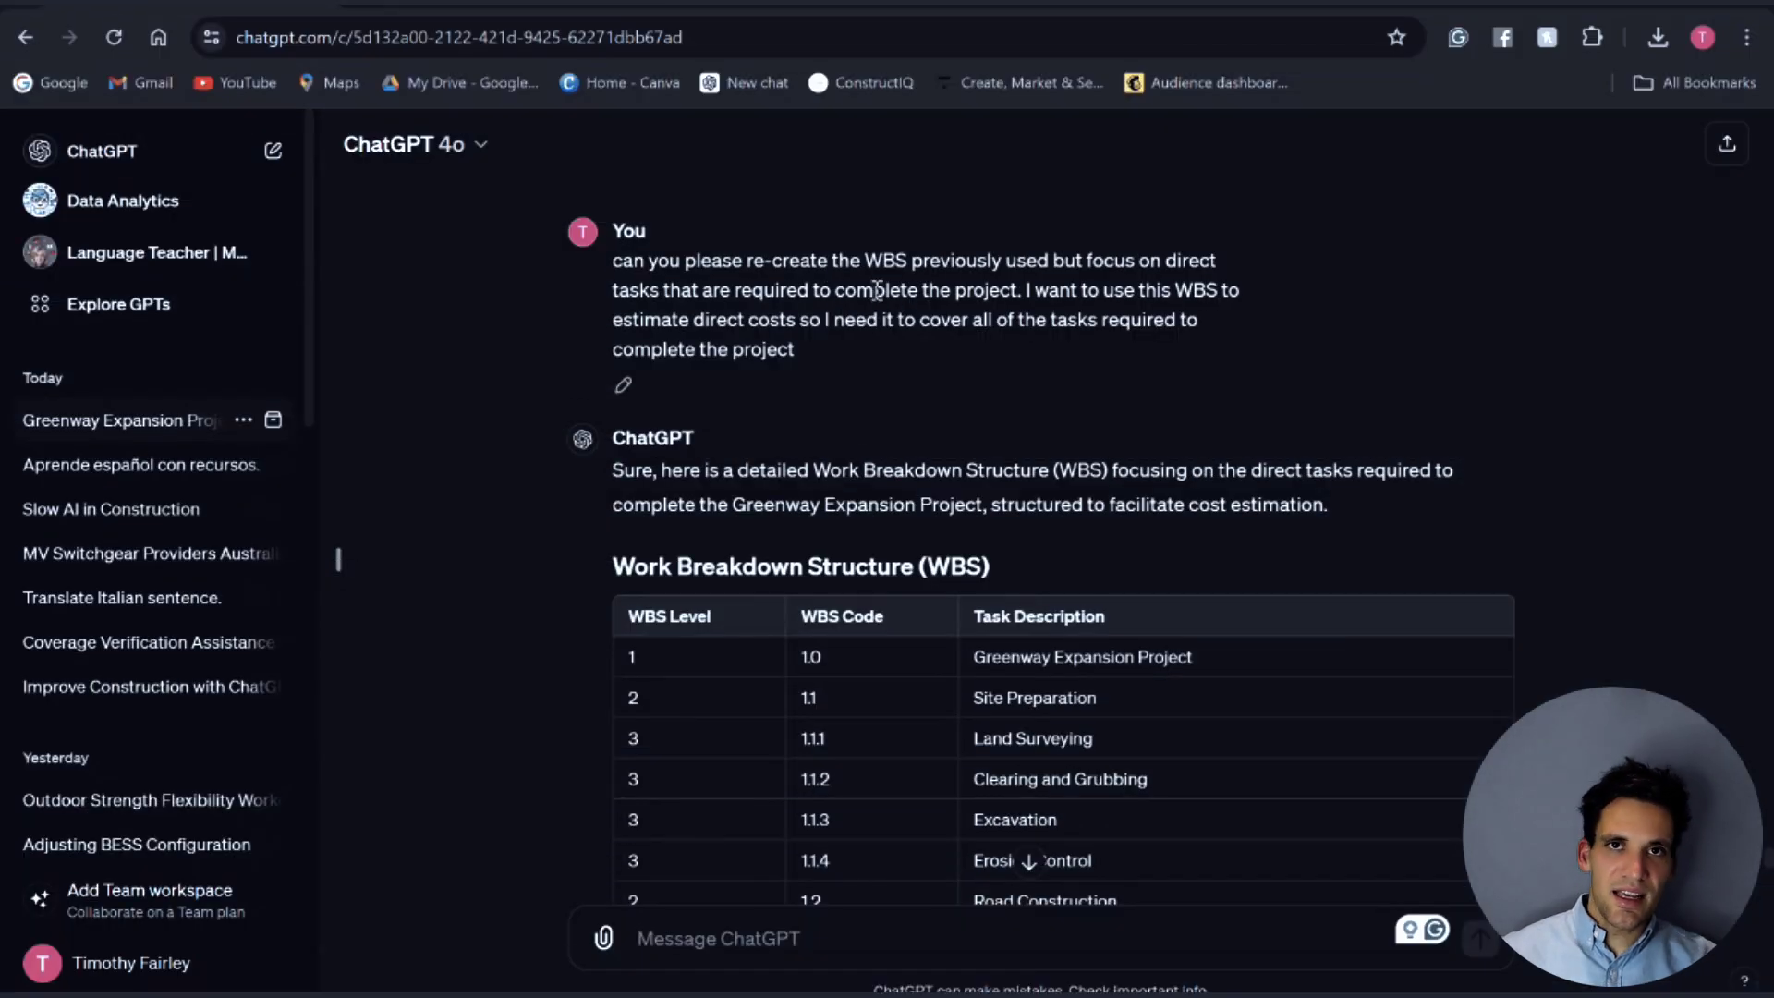
Scroll down through the road-project WBS table to review it
{"action": "scroll", "coordinate": [902, 338], "scroll_direction": "down", "scroll_amount": 2}
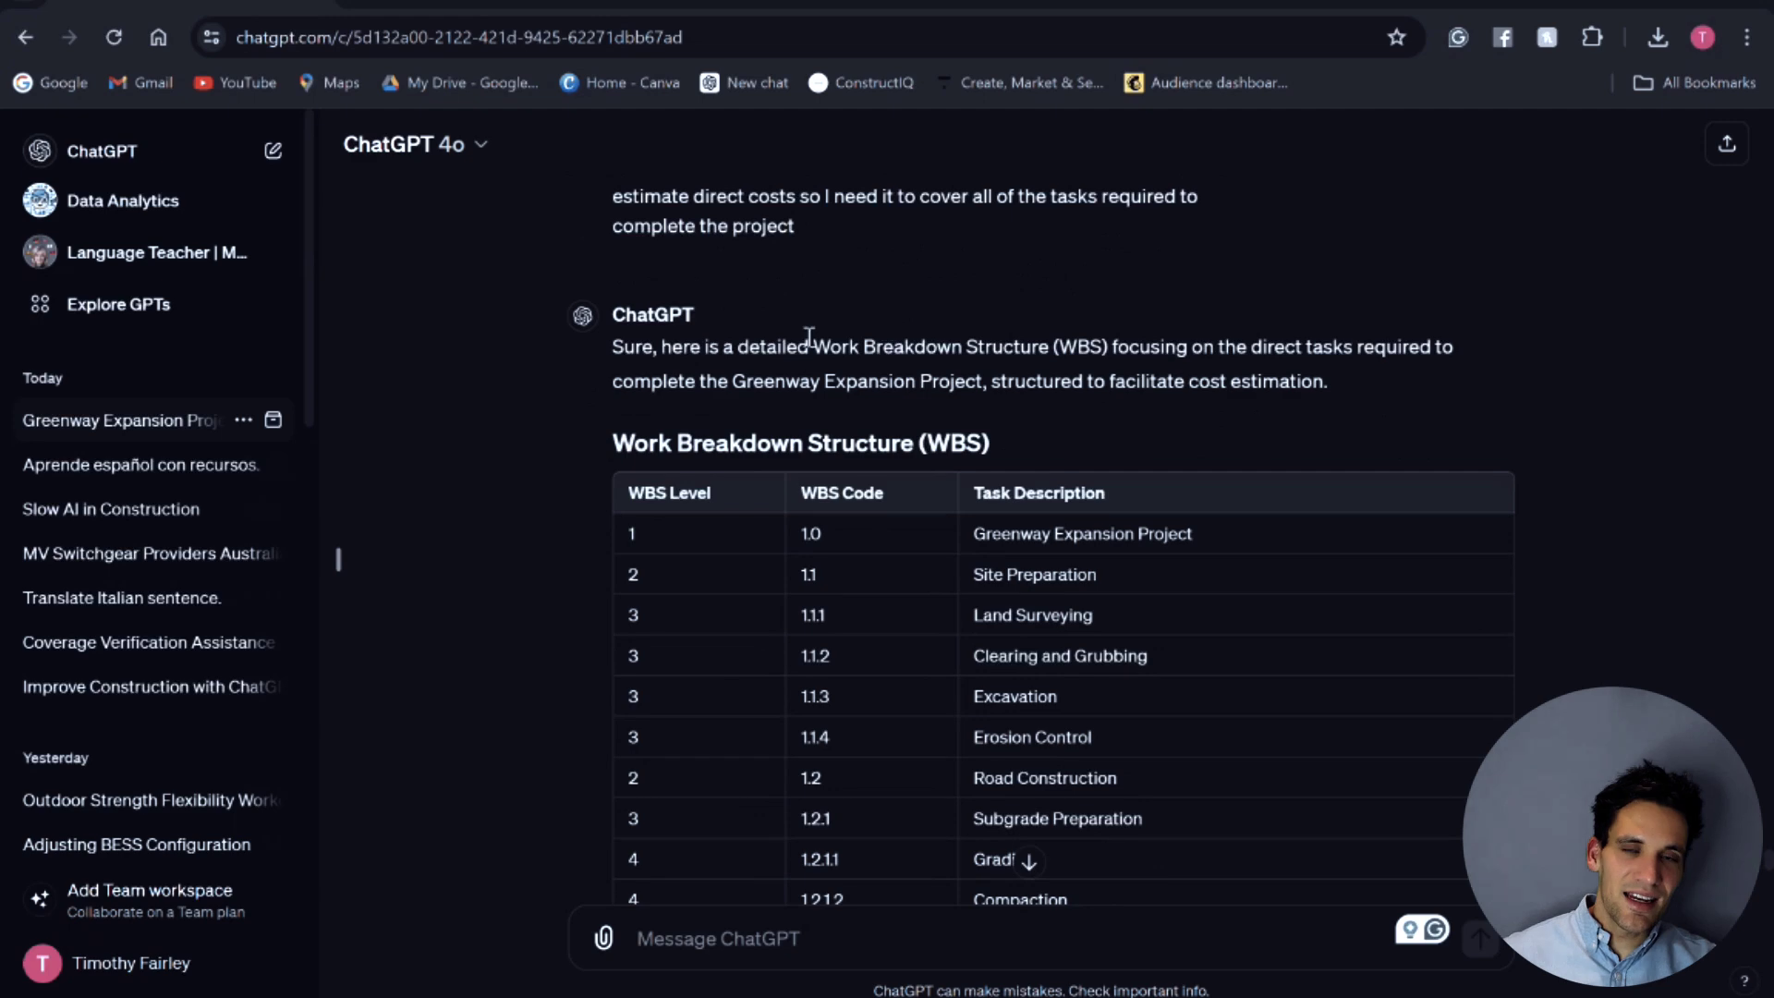
{"action": "scroll", "coordinate": [1049, 421], "scroll_direction": "down", "scroll_amount": 2}
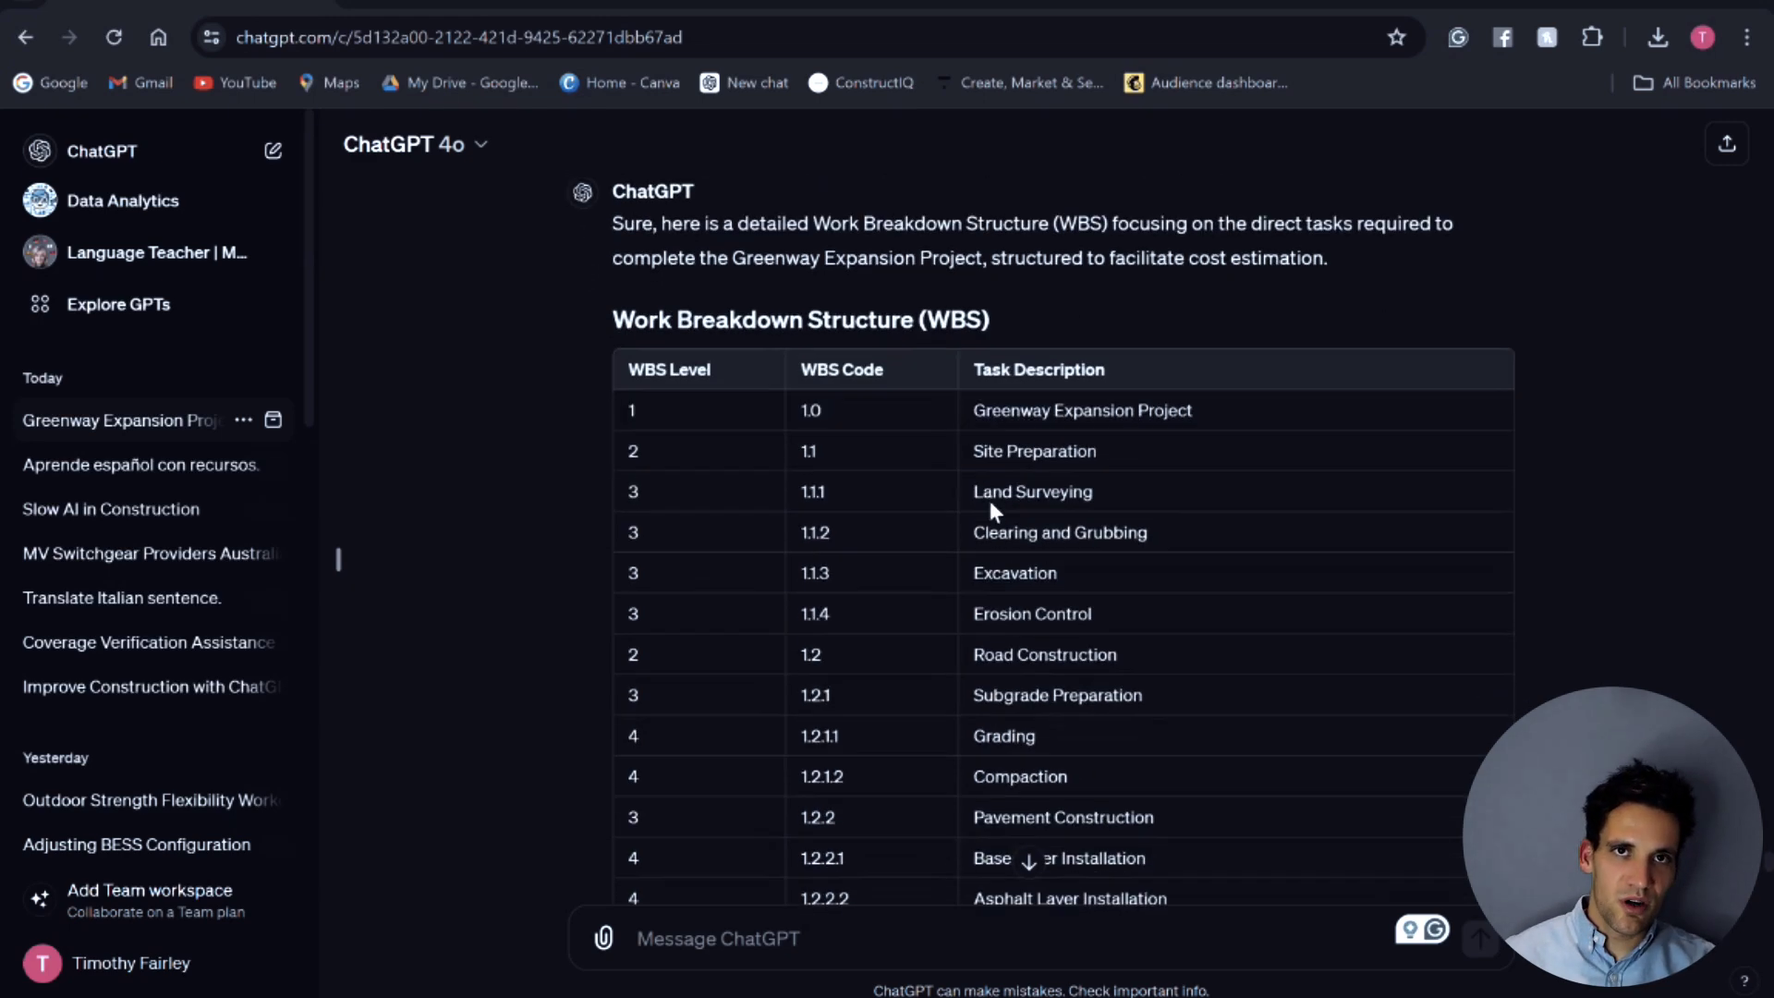
{"action": "scroll", "coordinate": [1055, 599], "scroll_direction": "down", "scroll_amount": 2}
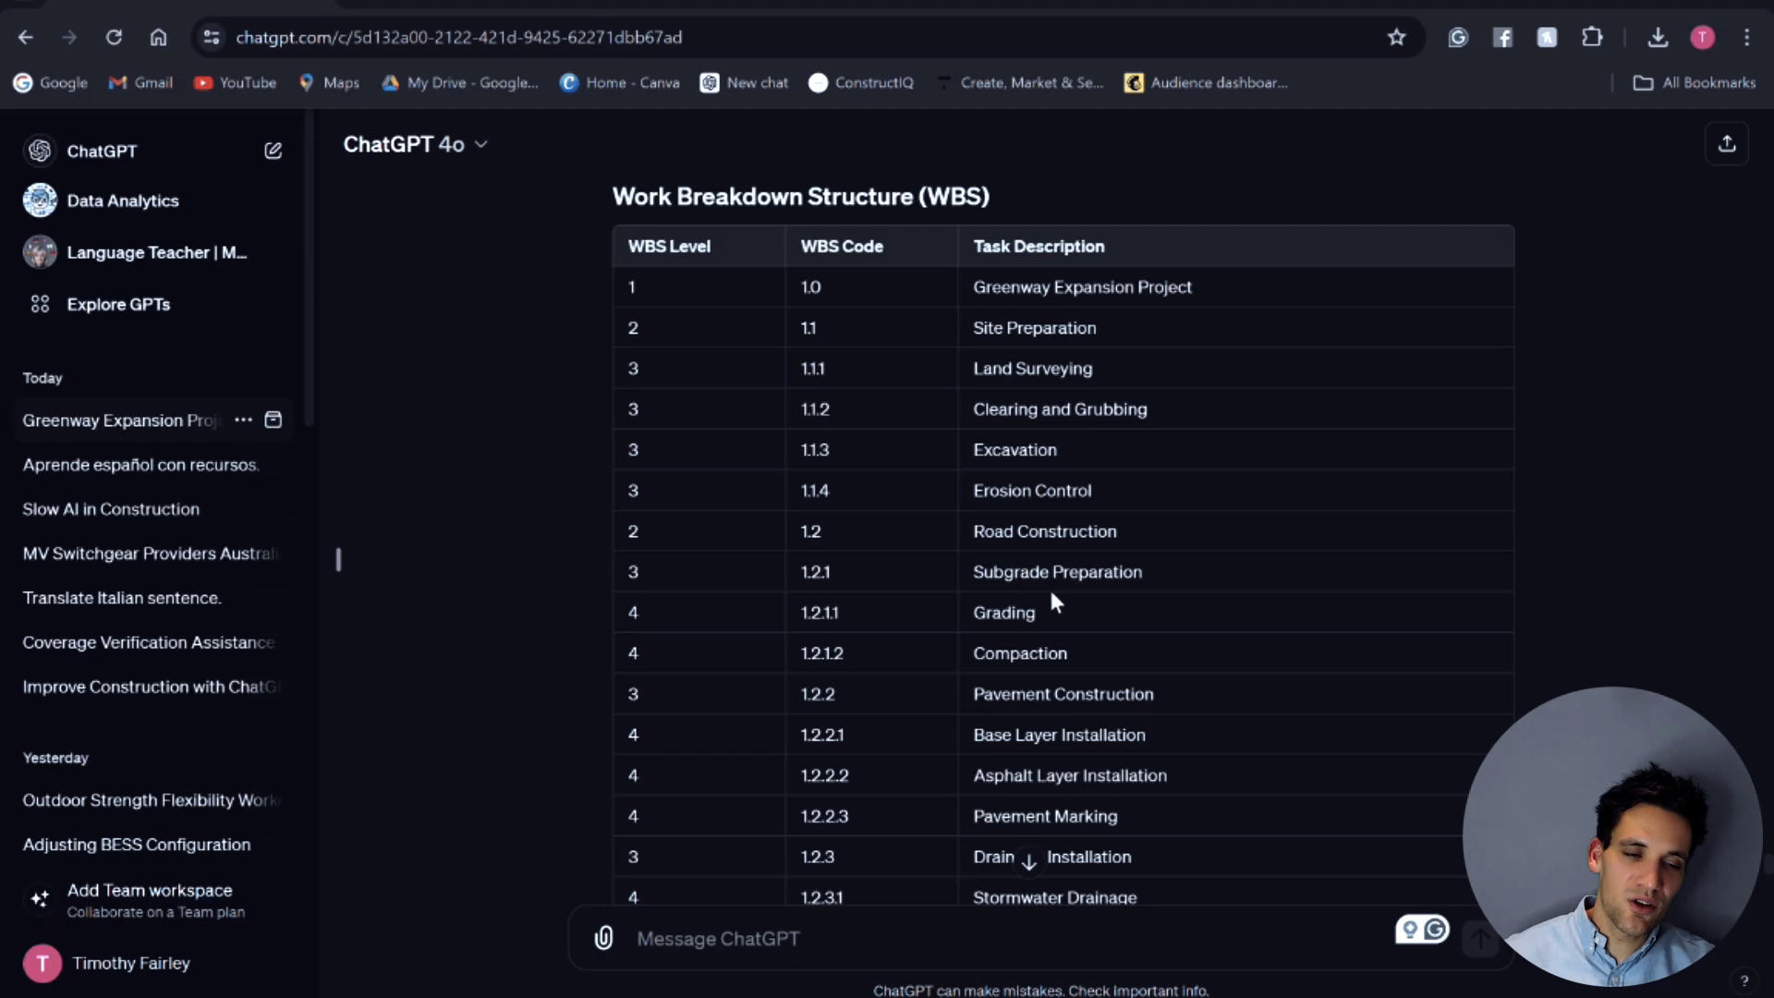
{"action": "scroll", "coordinate": [1051, 596], "scroll_direction": "down", "scroll_amount": 6}
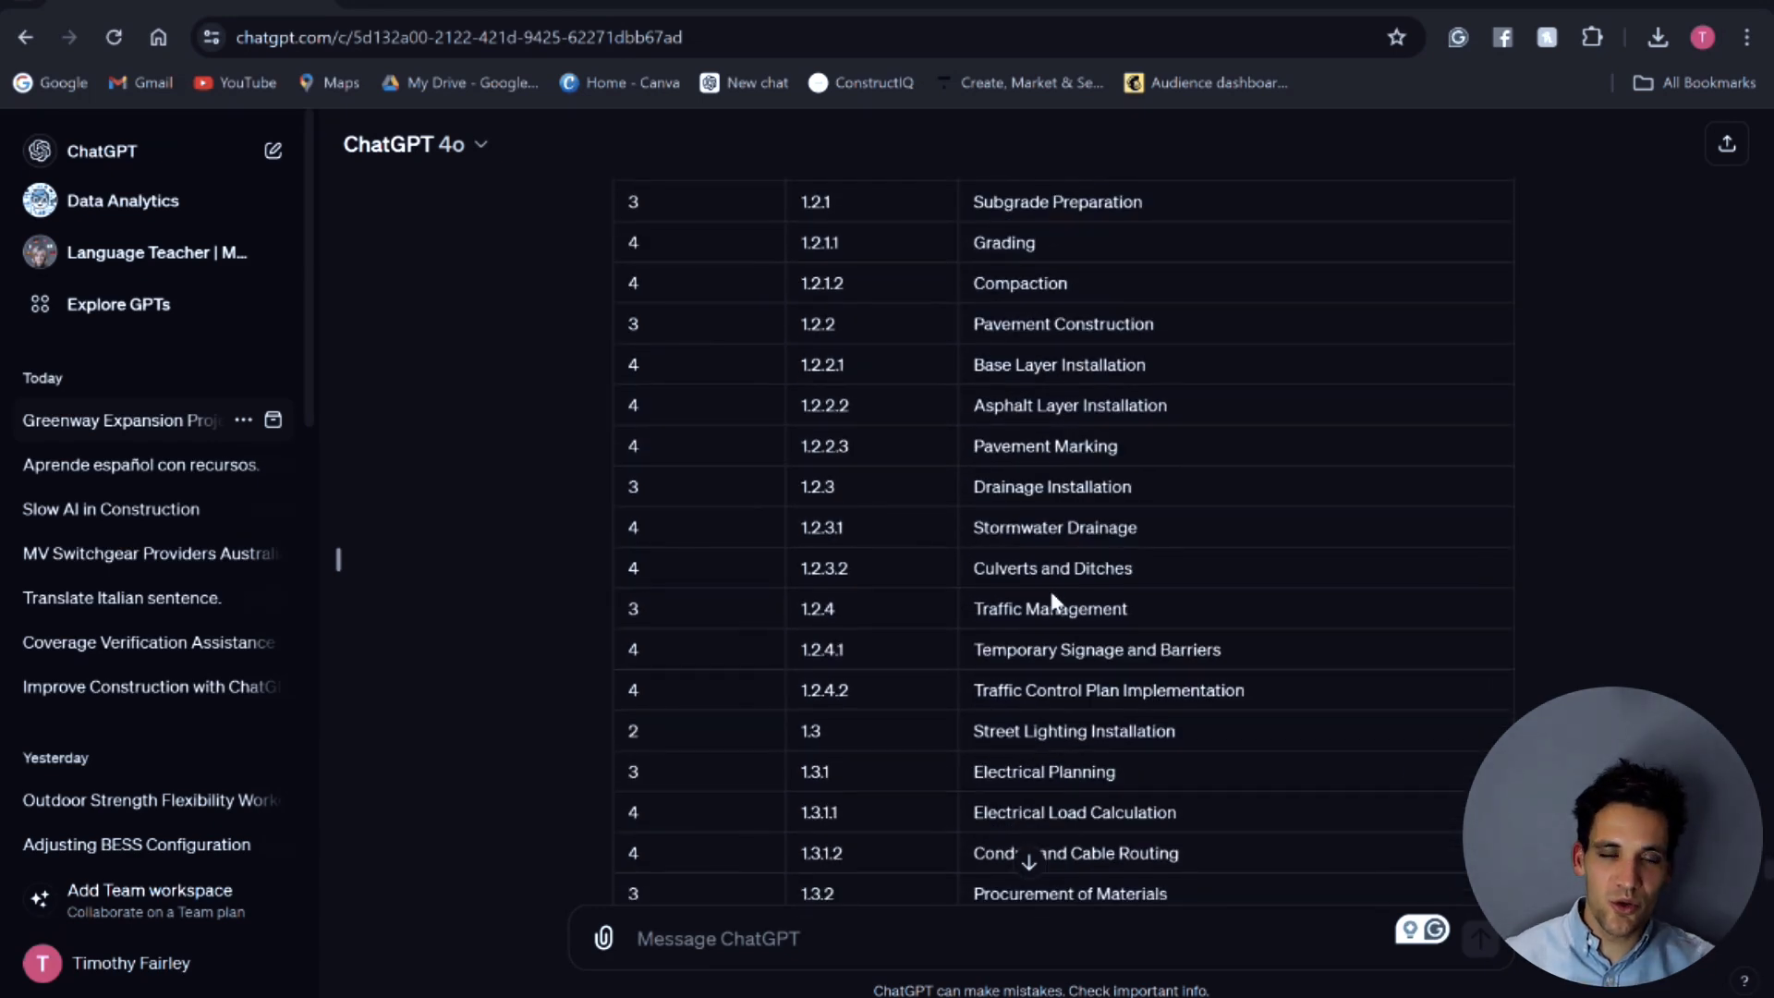
{"action": "scroll", "coordinate": [1054, 603], "scroll_direction": "down", "scroll_amount": 2}
{"action": "scroll", "coordinate": [1051, 602], "scroll_direction": "down", "scroll_amount": 4}
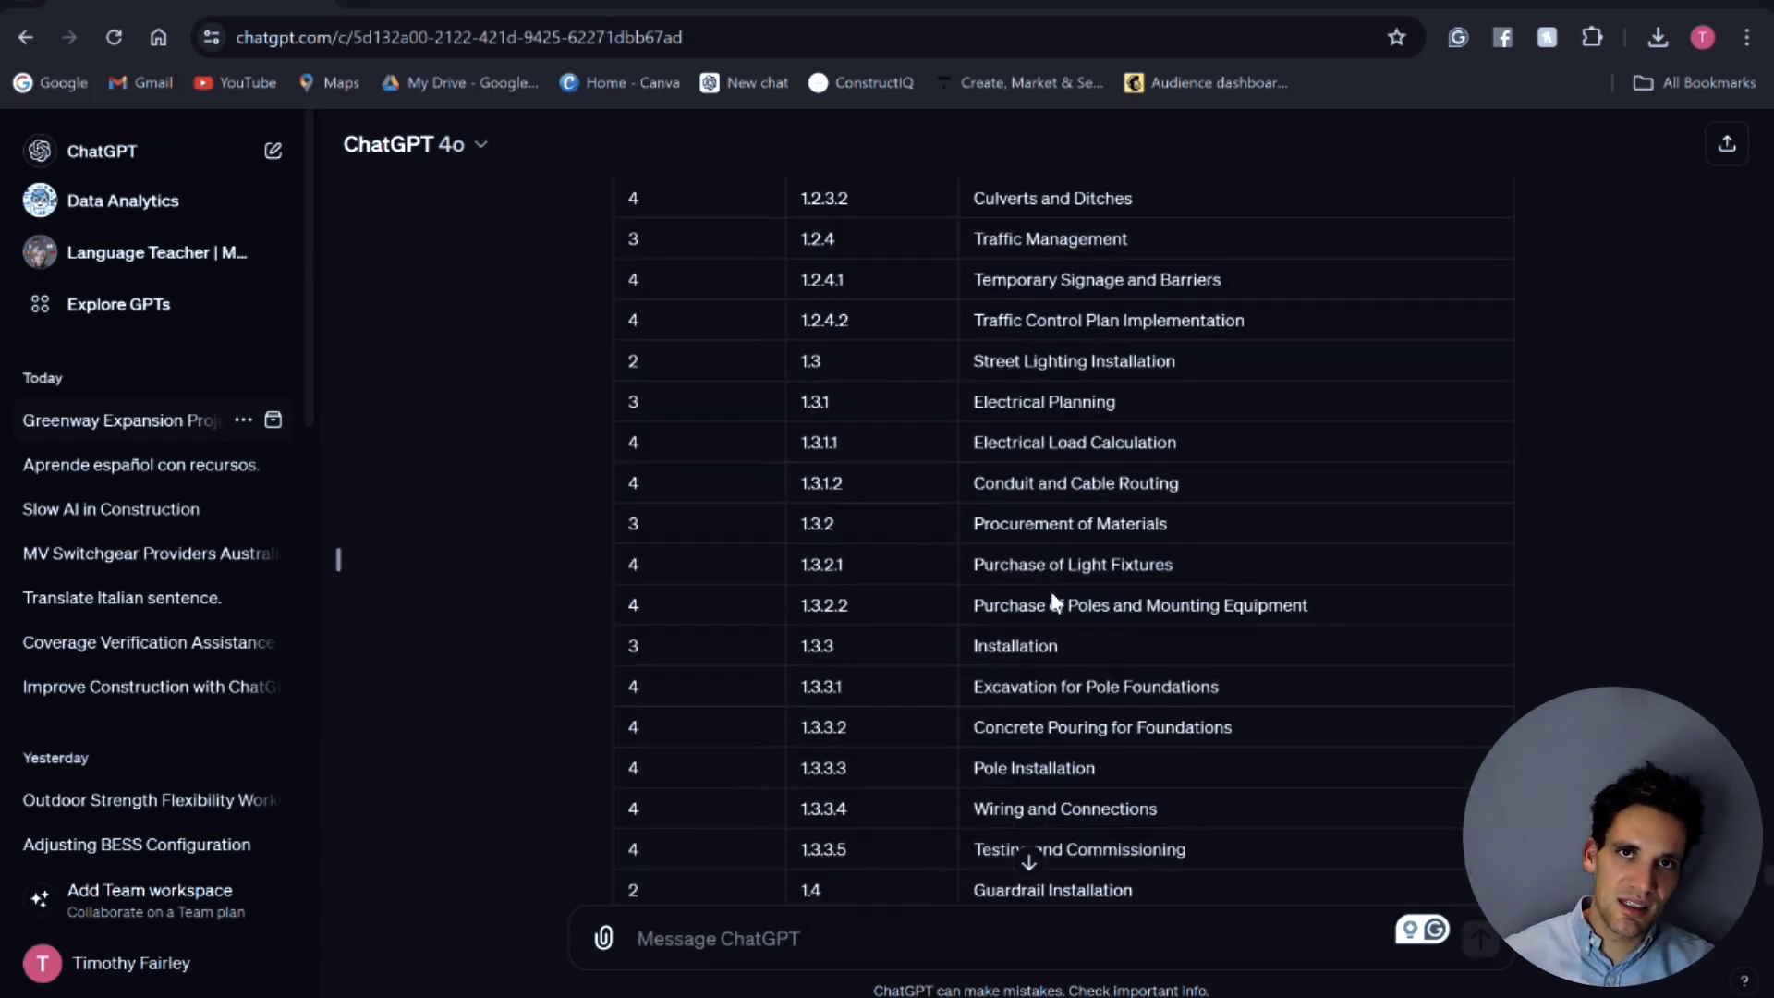
{"action": "scroll", "coordinate": [1051, 602], "scroll_direction": "down", "scroll_amount": 2}
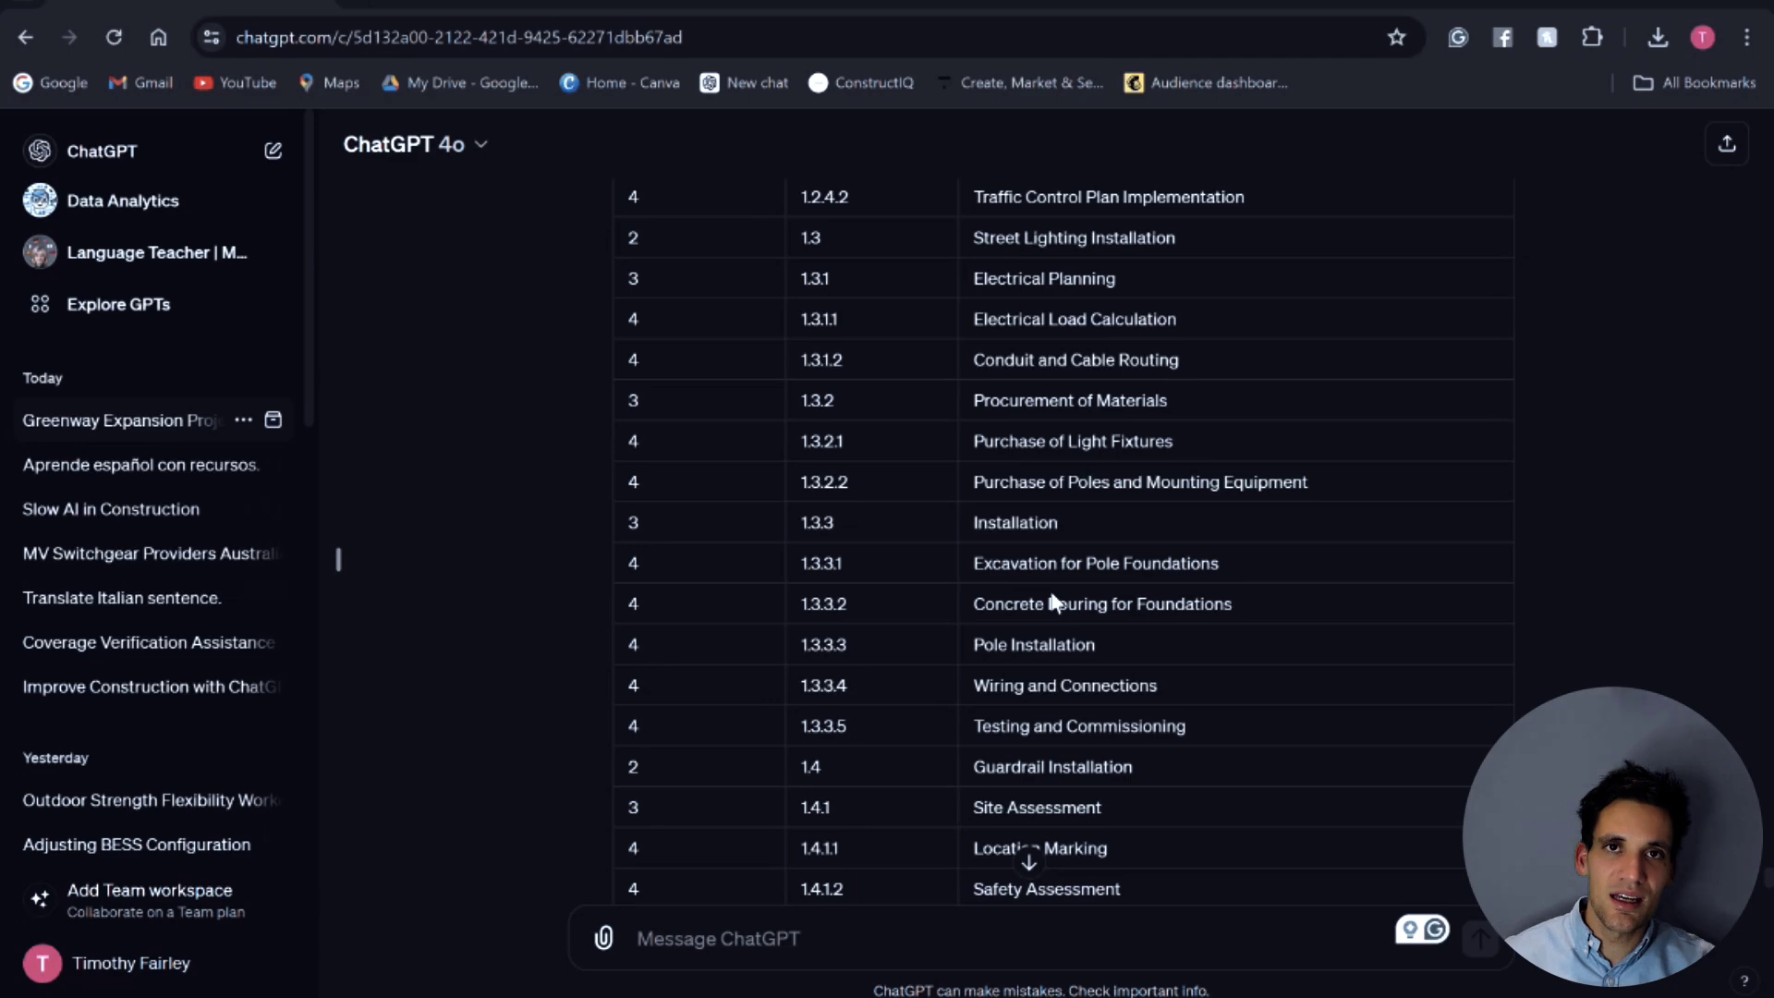
{"action": "scroll", "coordinate": [1053, 602], "scroll_direction": "down", "scroll_amount": 8}
{"action": "scroll", "coordinate": [1054, 602], "scroll_direction": "down", "scroll_amount": 8}
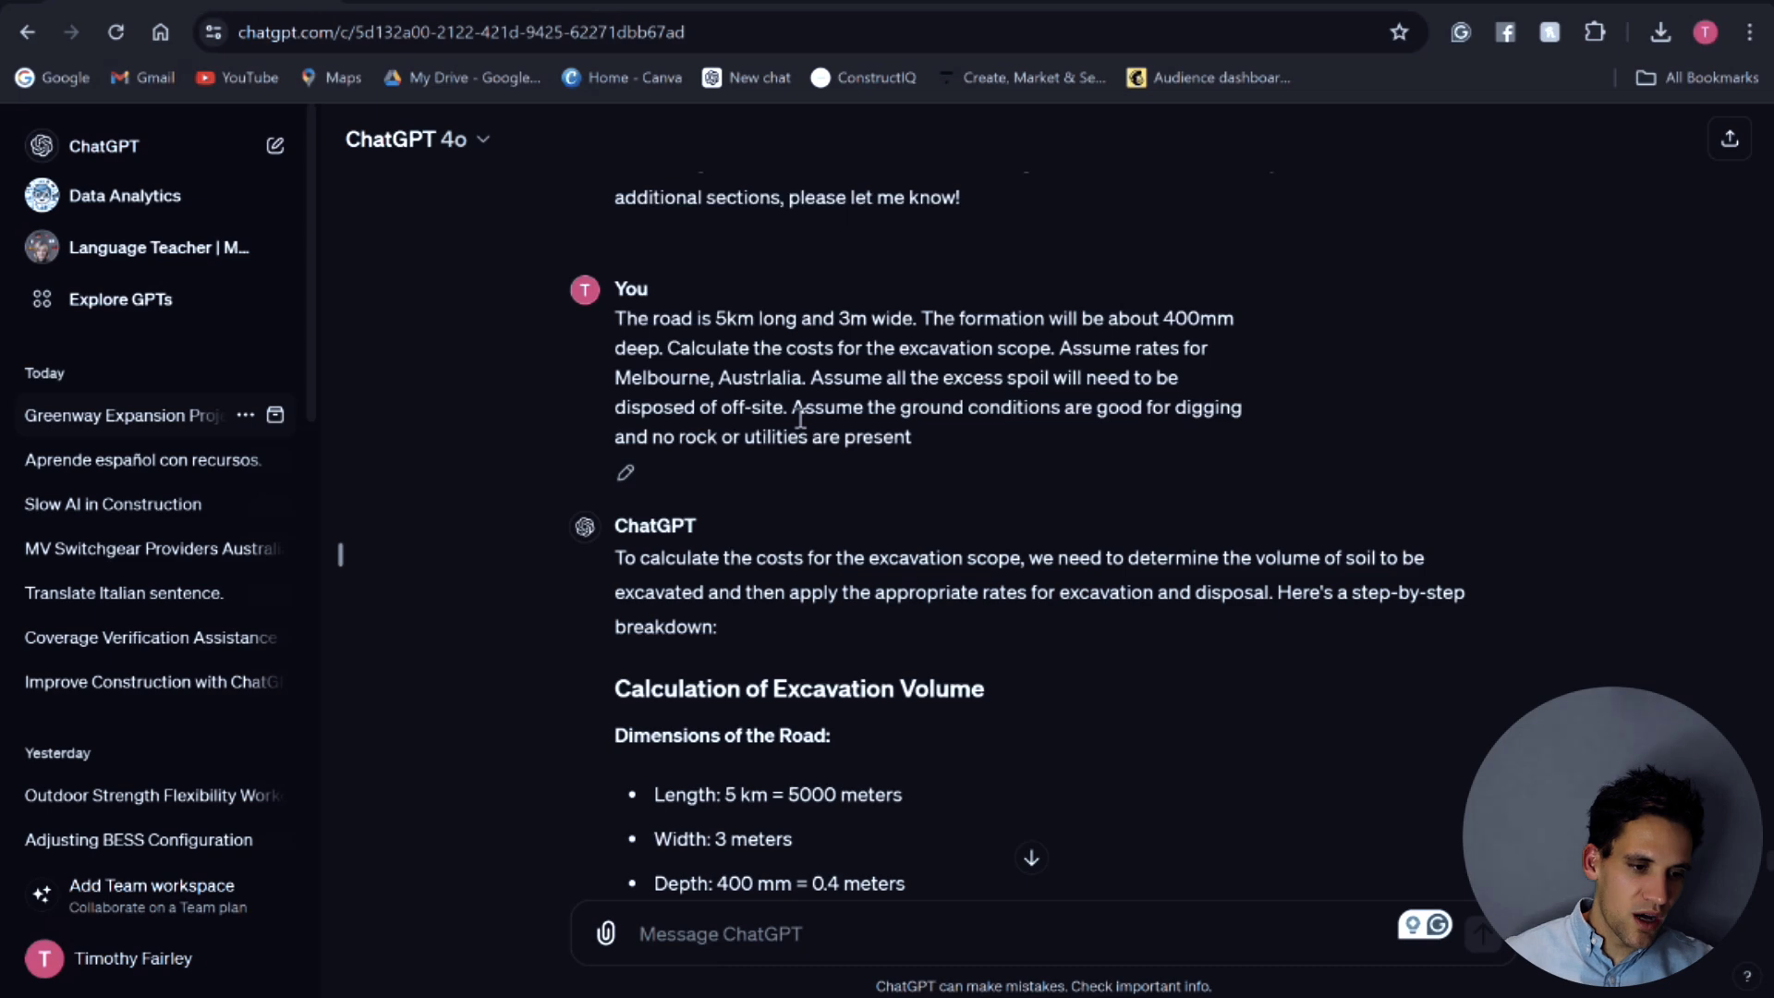
Review the excavation volume calculation in the reply, highlighting part of the volume line
{"action": "scroll", "coordinate": [817, 520], "scroll_direction": "down", "scroll_amount": 2}
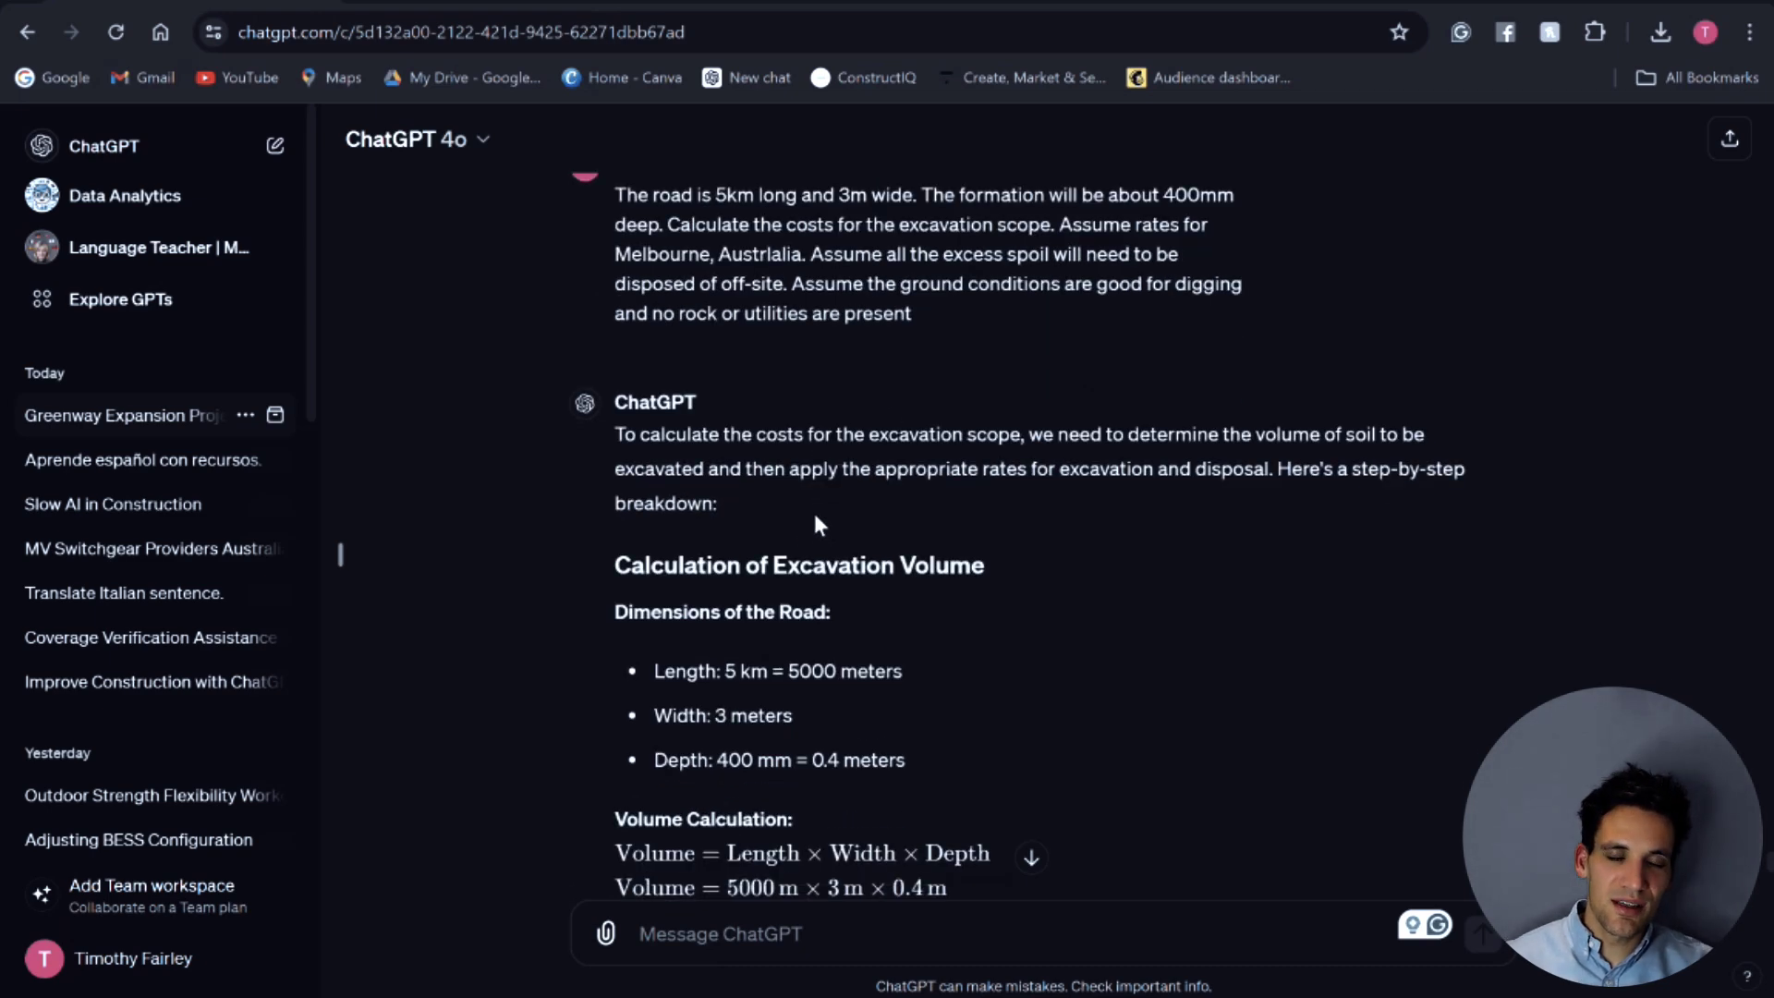
{"action": "scroll", "coordinate": [707, 601], "scroll_direction": "down", "scroll_amount": 2}
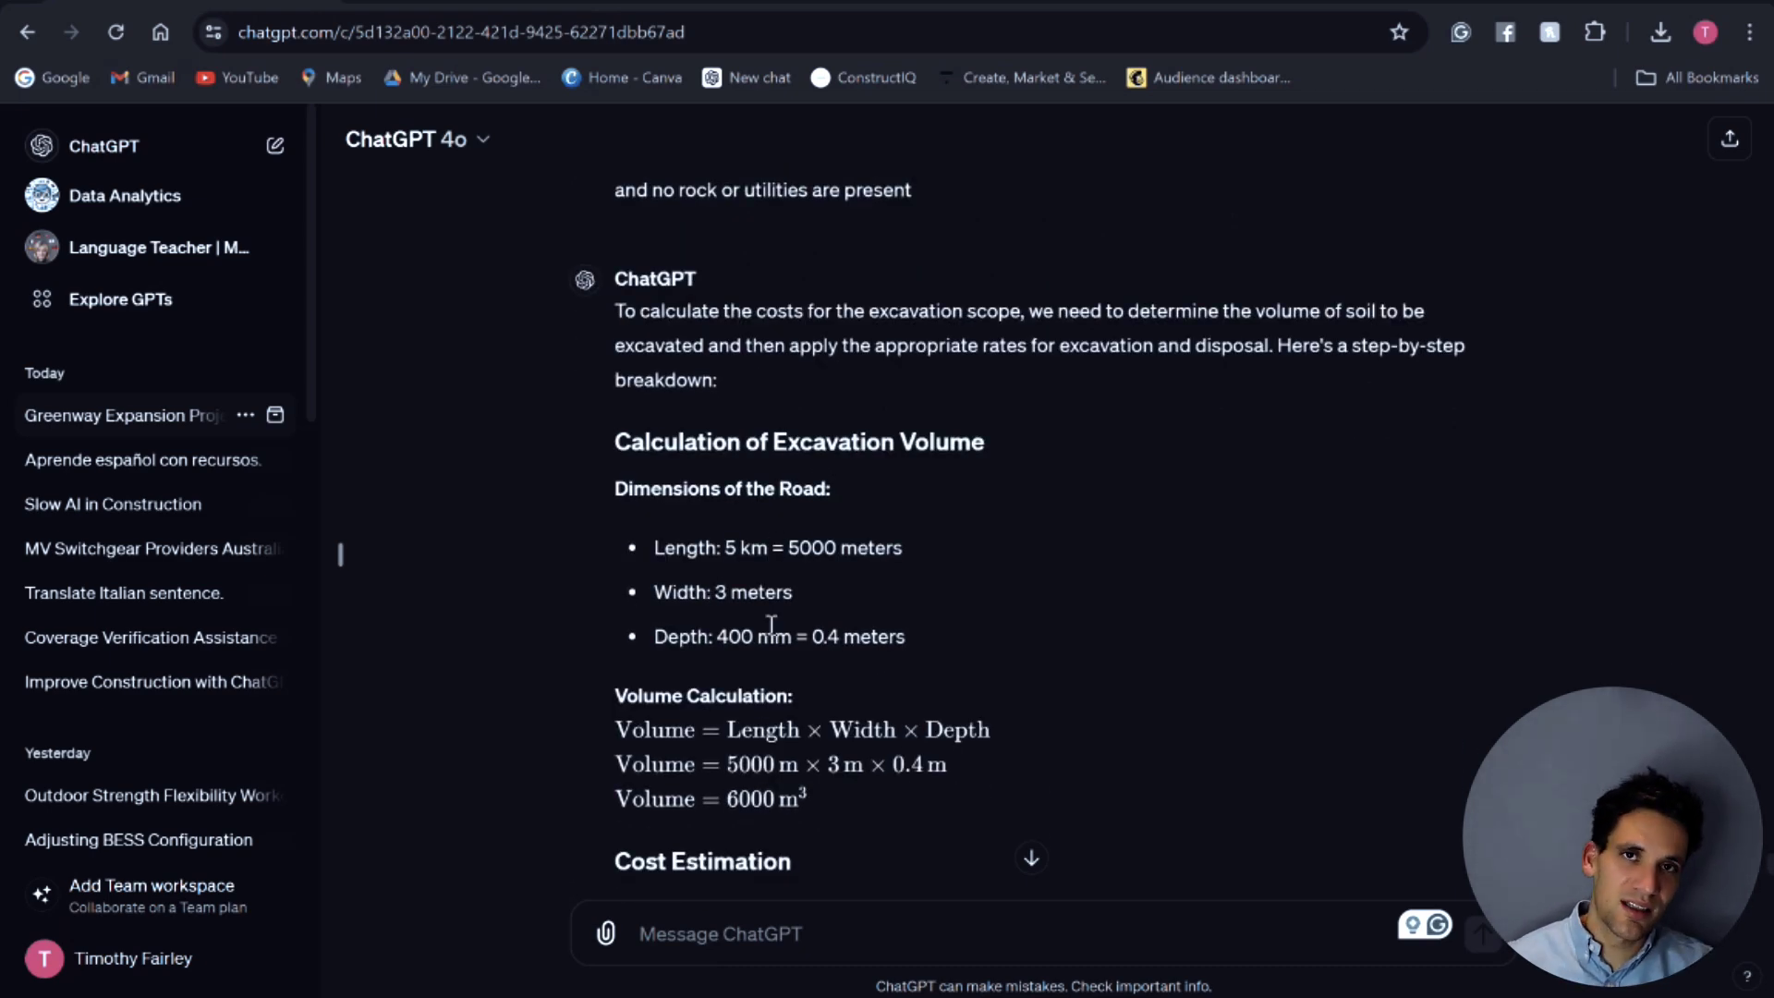
{"action": "scroll", "coordinate": [772, 624], "scroll_direction": "down", "scroll_amount": 2}
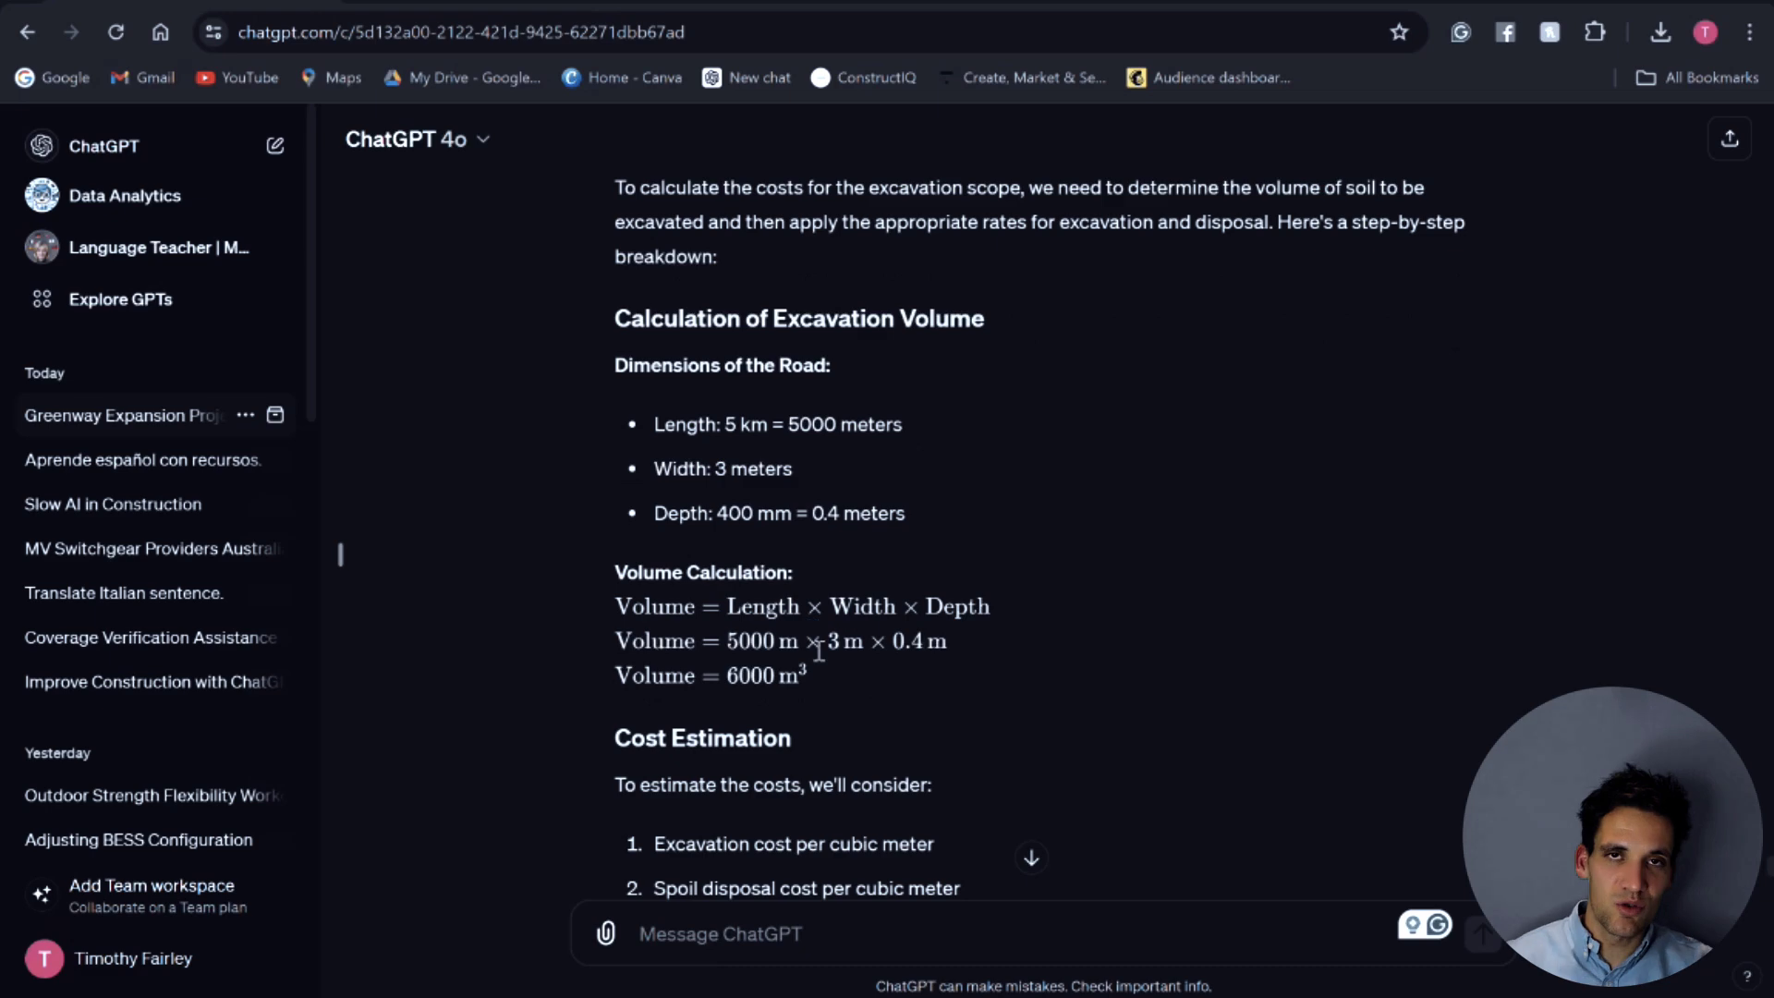
{"action": "scroll", "coordinate": [819, 652], "scroll_direction": "down", "scroll_amount": 2}
{"action": "left_click_drag", "start_coordinate": [652, 552], "coordinate": [812, 580]}
{"action": "left_click", "coordinate": [808, 587]}
Review the cost breakdown, highlighting the AUD 30 spoil disposal and 10 transportation rates
{"action": "scroll", "coordinate": [807, 591], "scroll_direction": "down", "scroll_amount": 2}
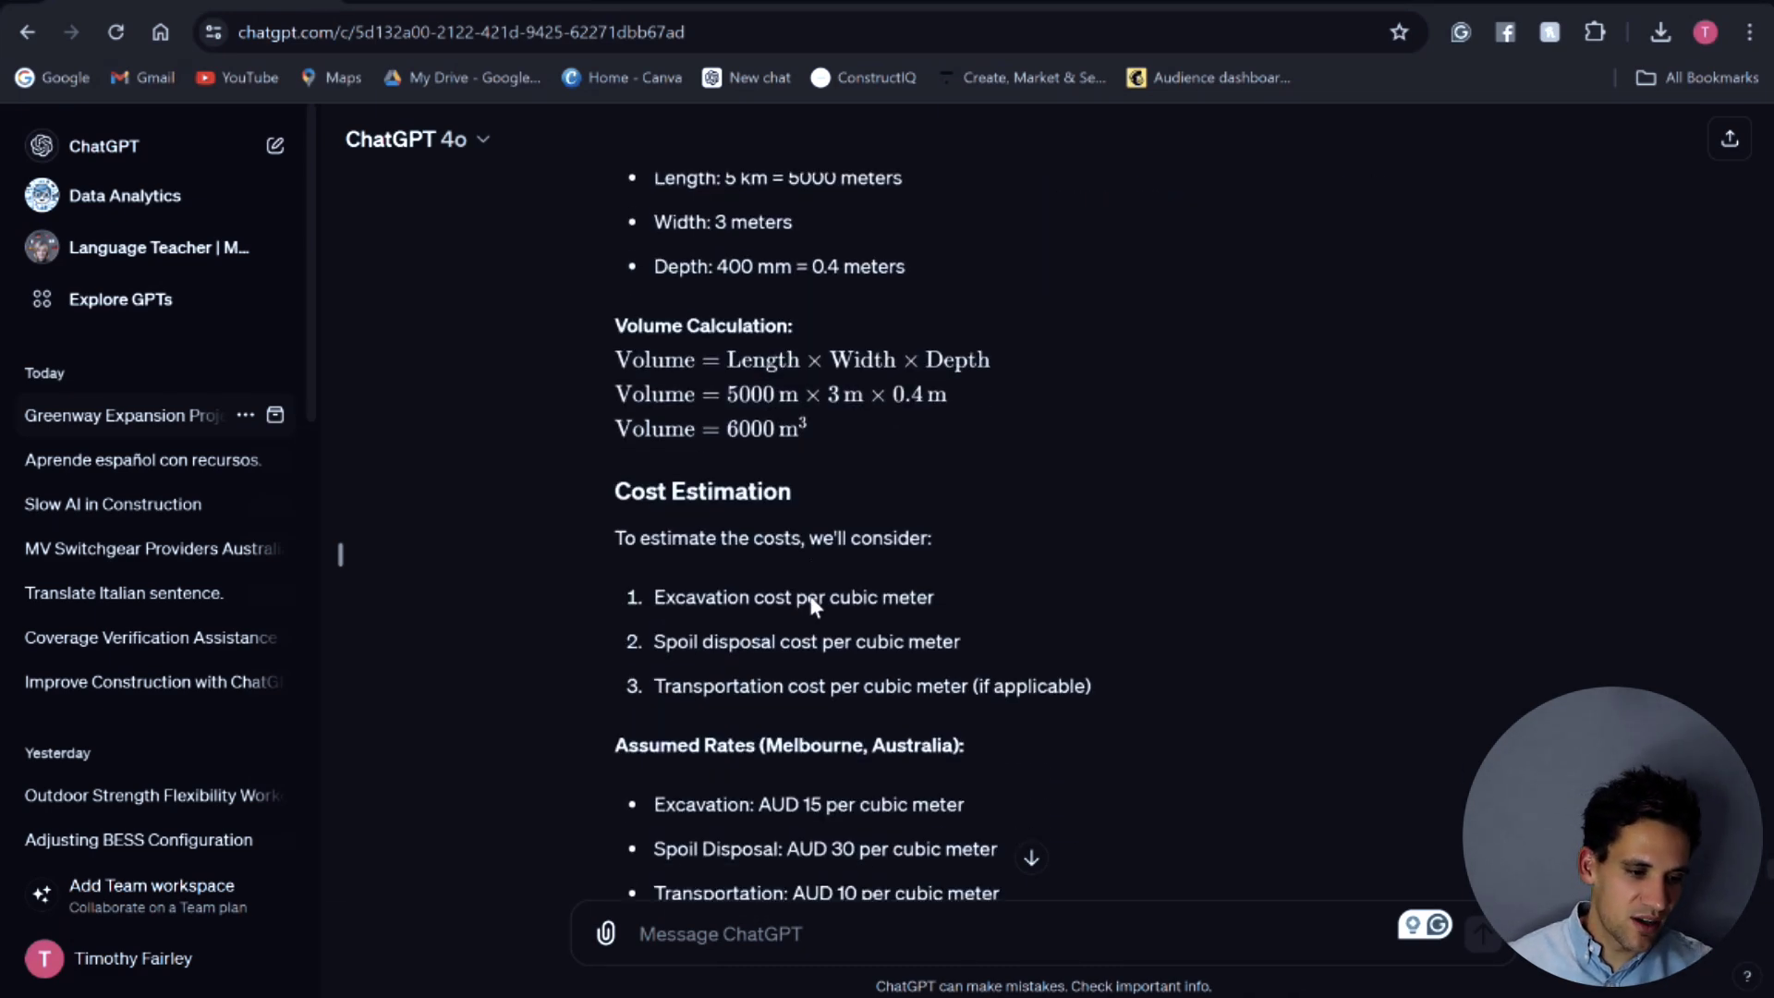
{"action": "scroll", "coordinate": [851, 605], "scroll_direction": "down", "scroll_amount": 2}
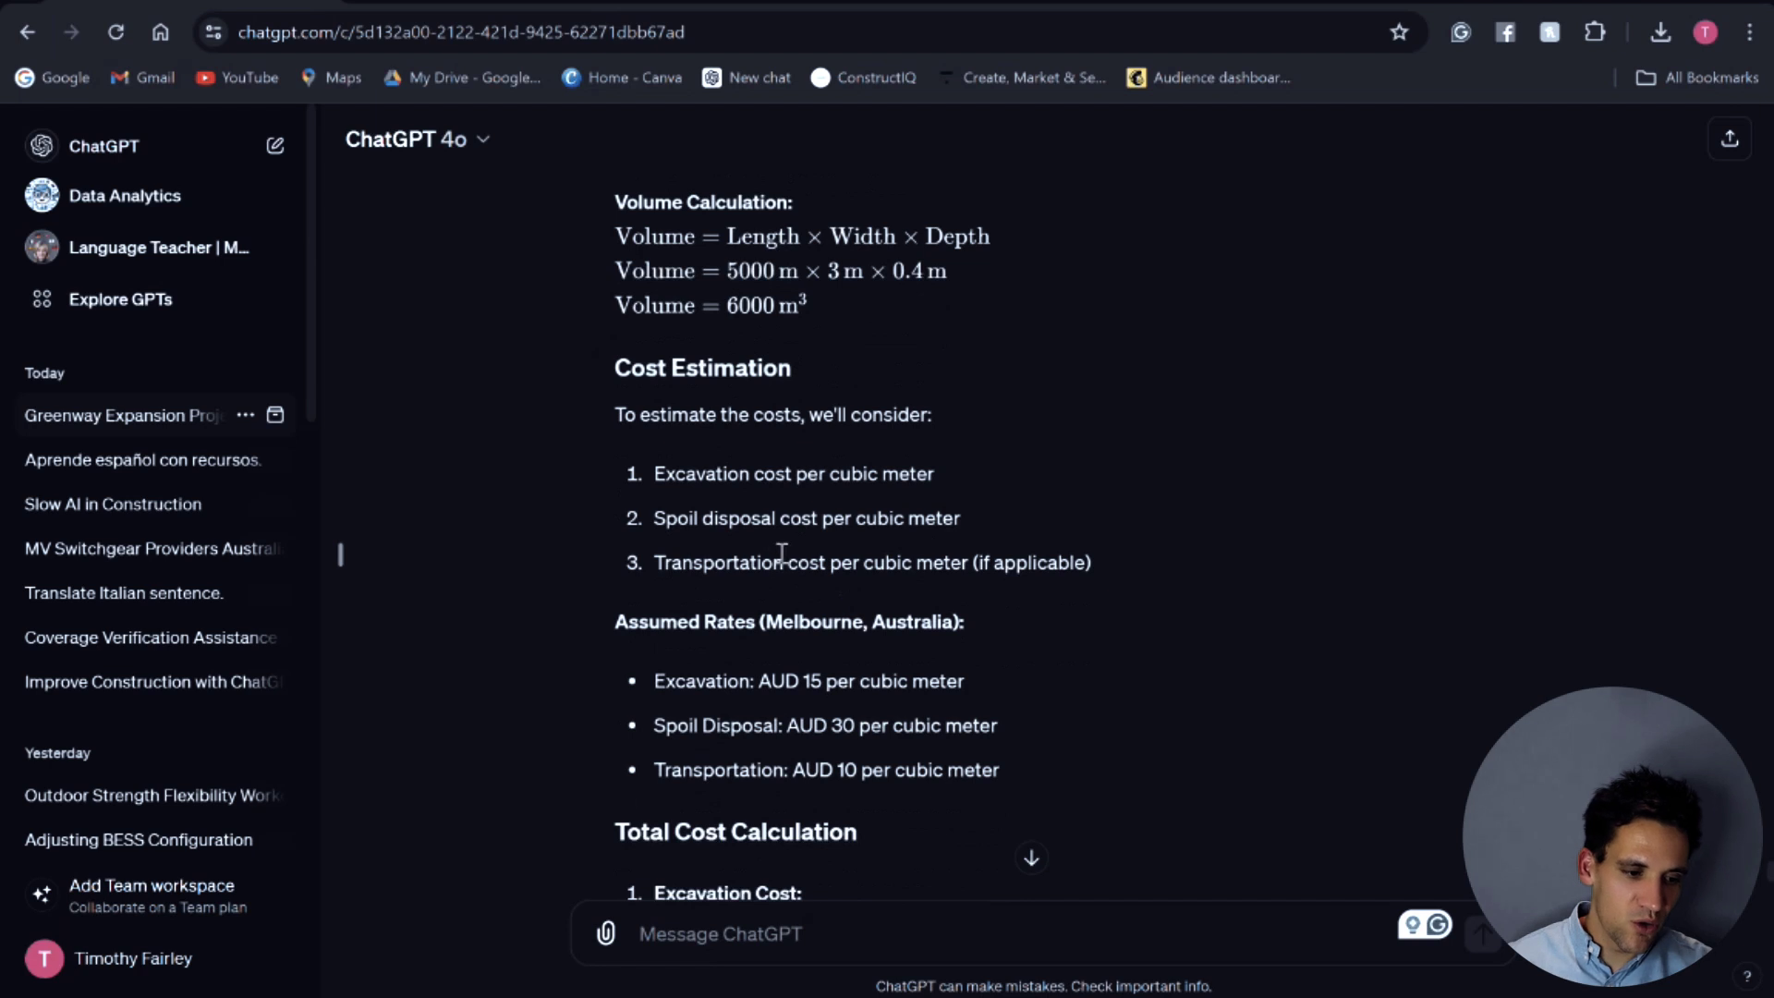
{"action": "scroll", "coordinate": [773, 565], "scroll_direction": "down", "scroll_amount": 2}
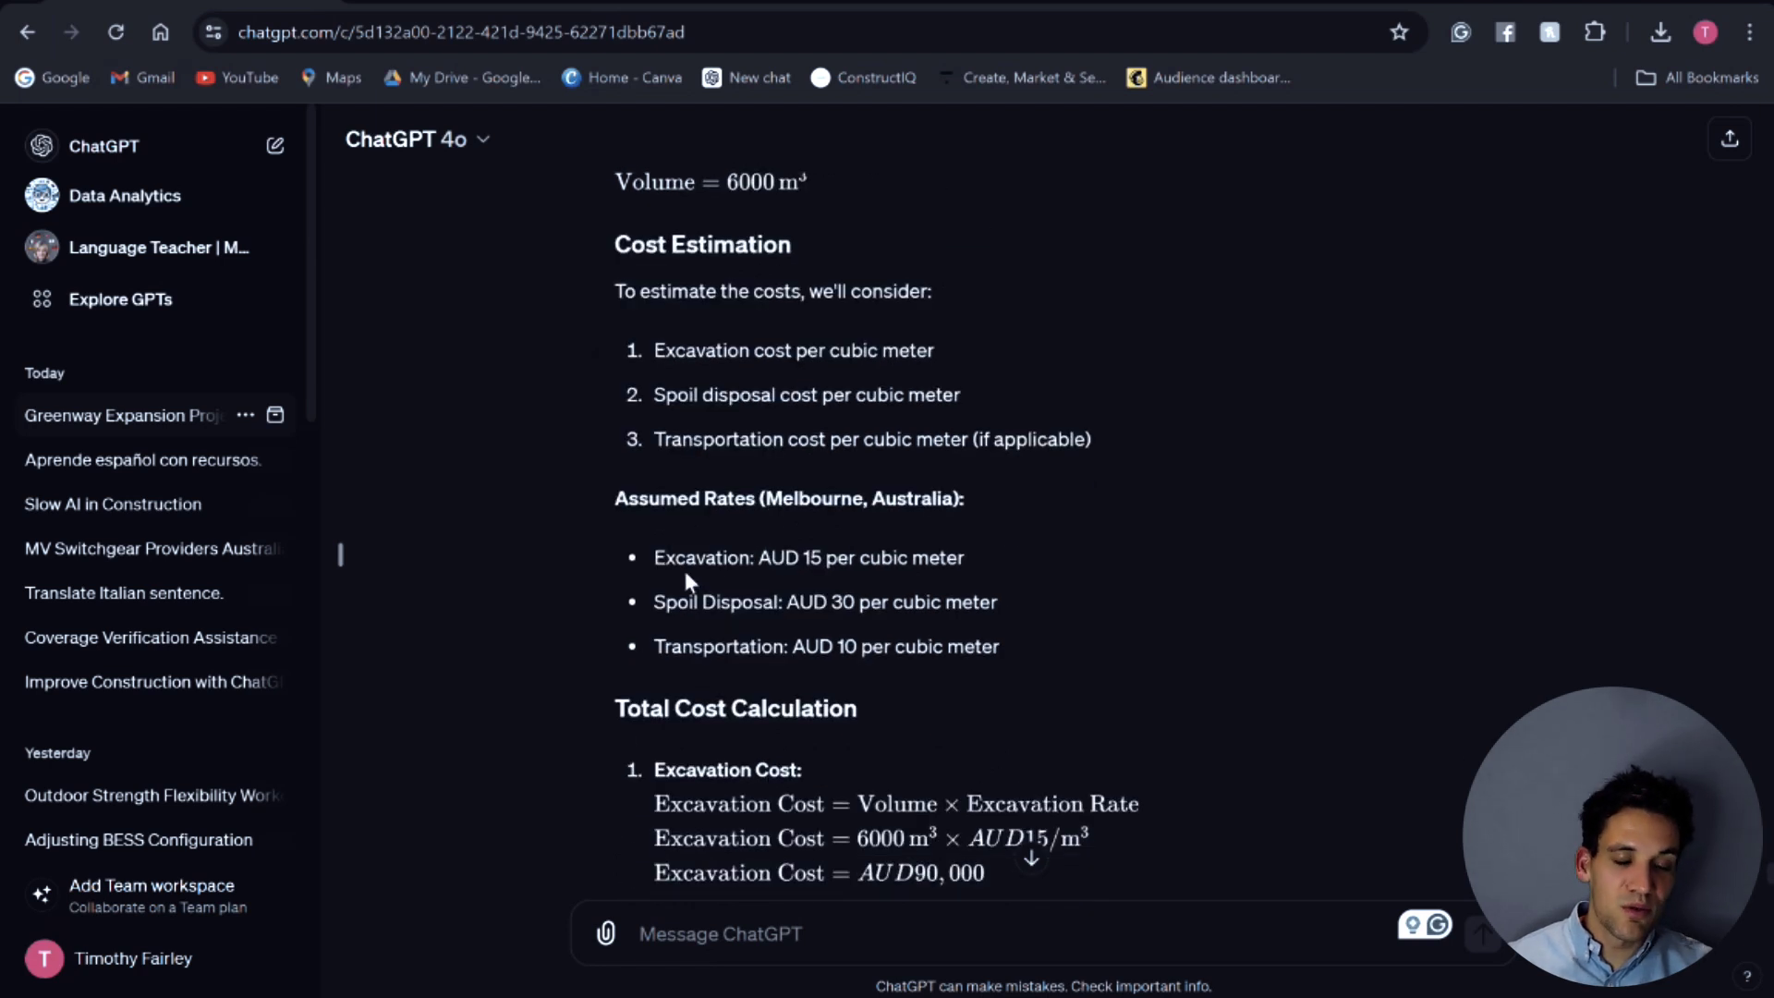
{"action": "left_click_drag", "start_coordinate": [676, 559], "coordinate": [739, 560]}
{"action": "scroll", "coordinate": [774, 569], "scroll_direction": "down", "scroll_amount": 2}
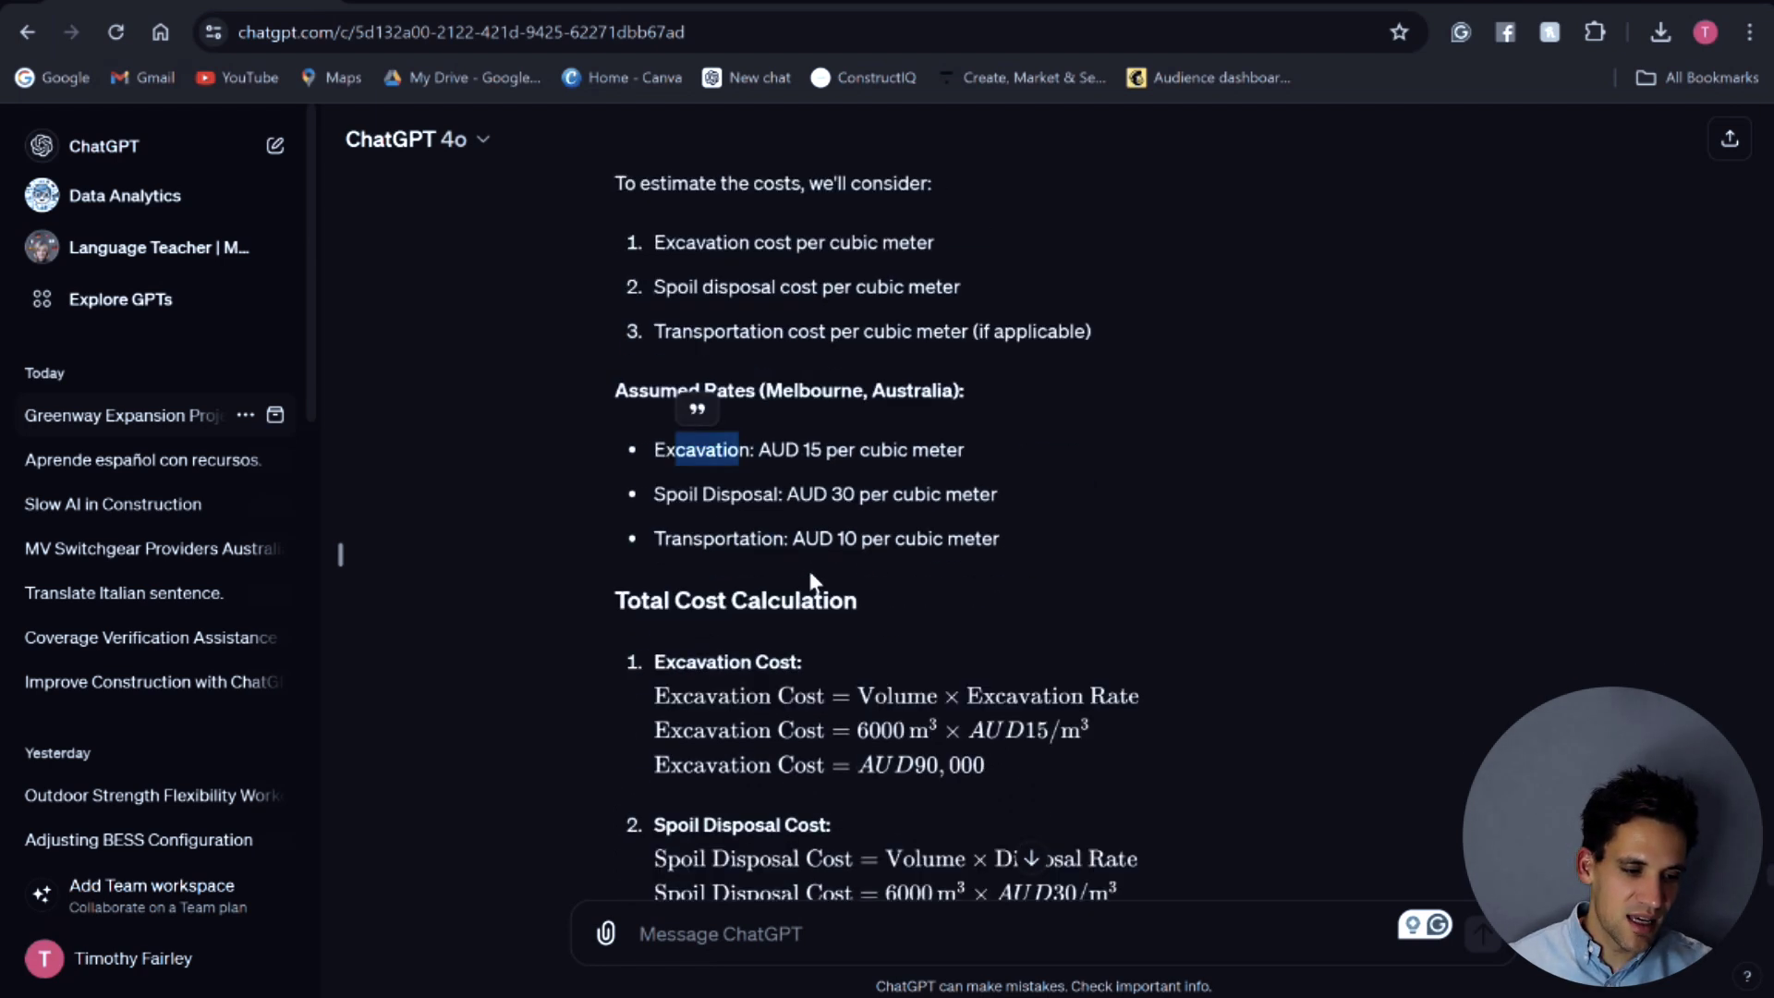
{"action": "left_click_drag", "start_coordinate": [800, 478], "coordinate": [906, 485]}
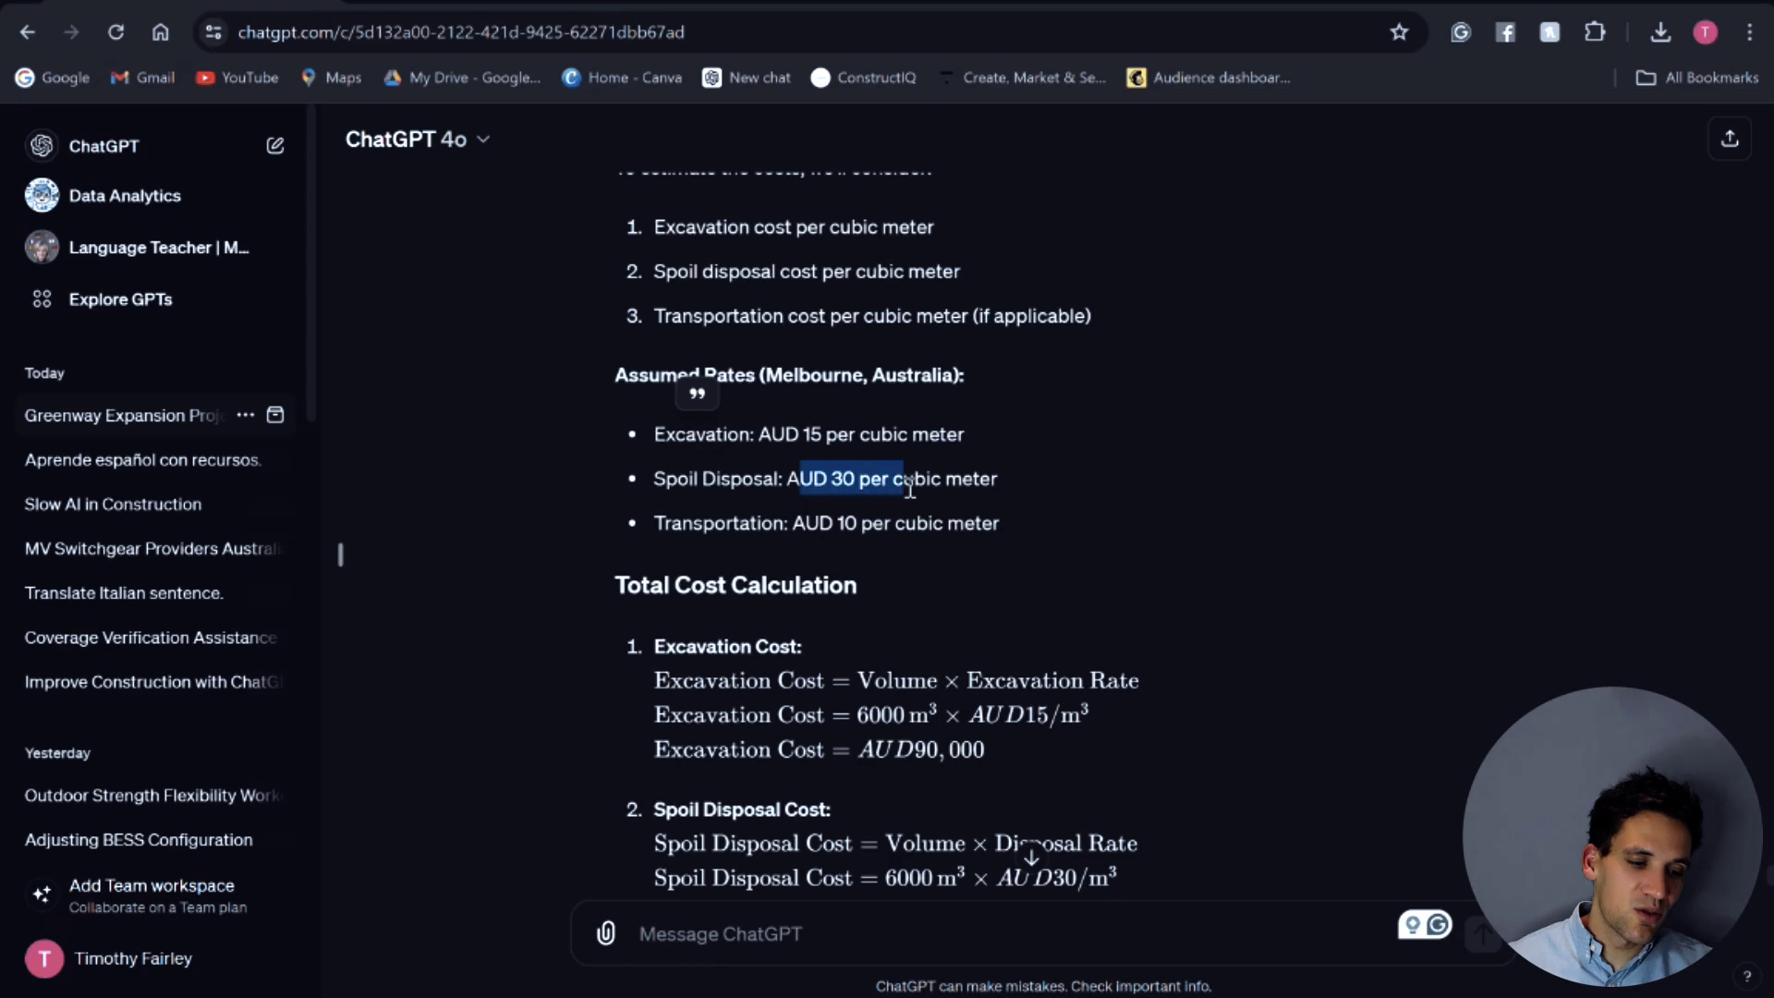
{"action": "double_click", "coordinate": [835, 523]}
{"action": "scroll", "coordinate": [890, 562], "scroll_direction": "down", "scroll_amount": 4}
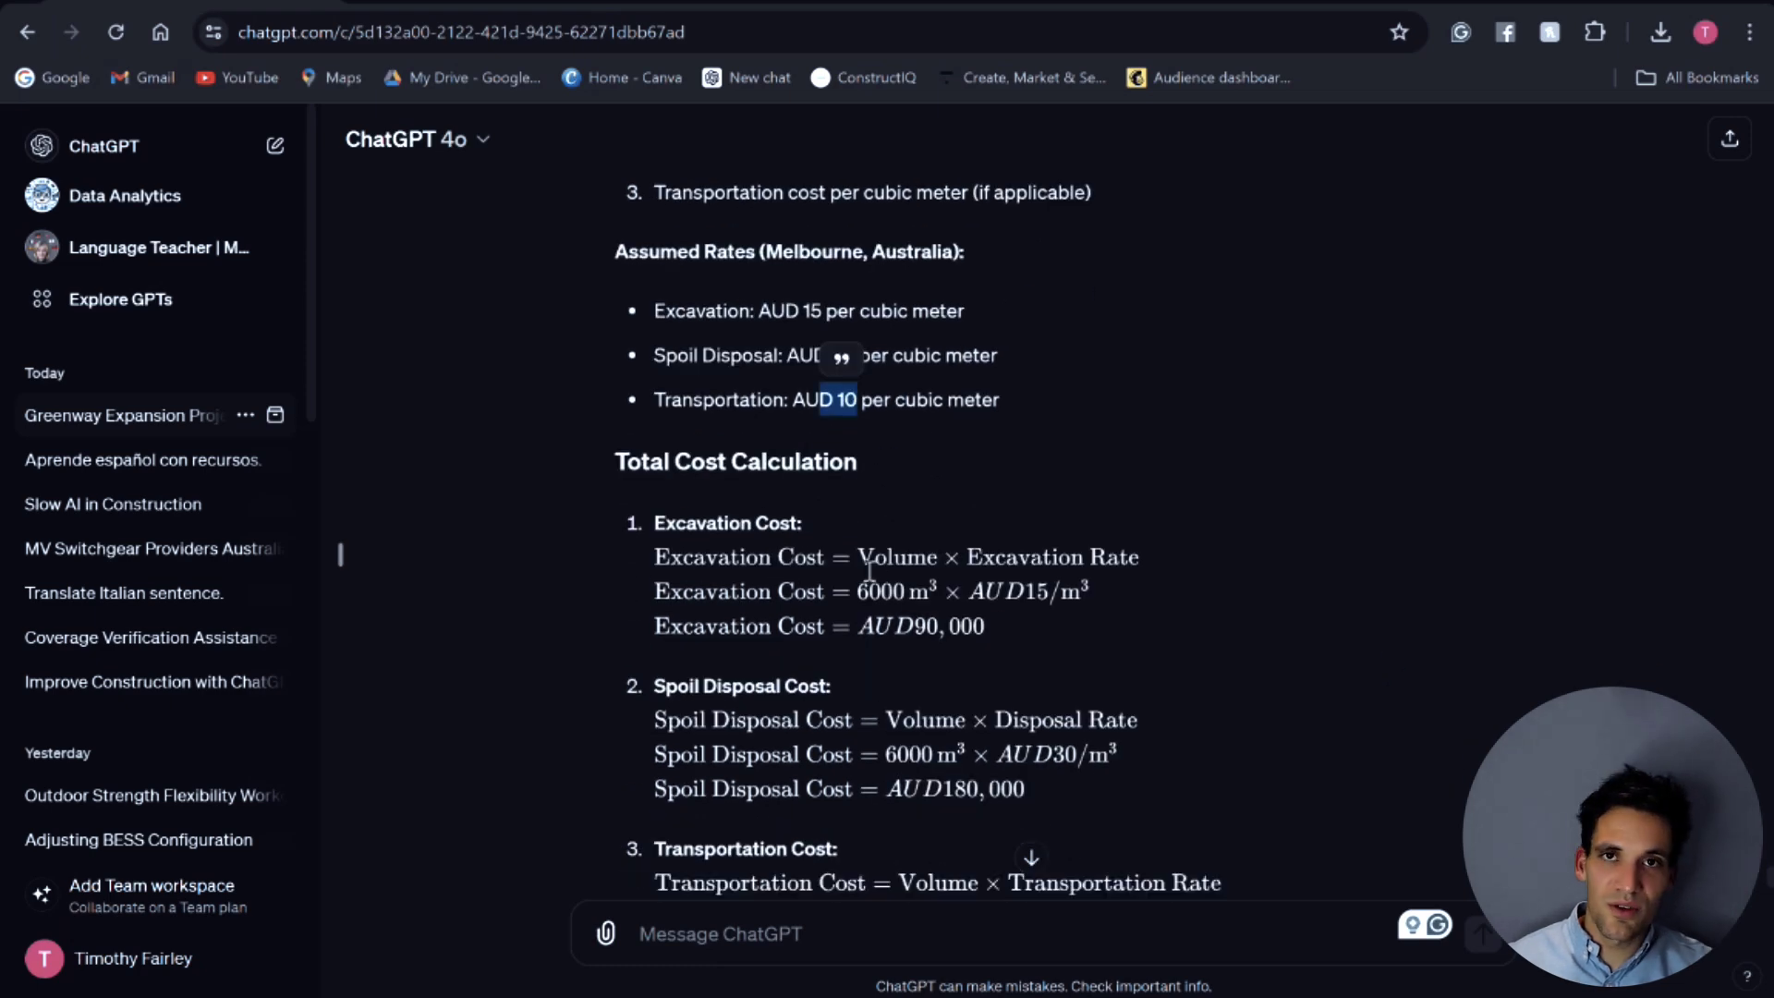
{"action": "scroll", "coordinate": [900, 573], "scroll_direction": "down", "scroll_amount": 4}
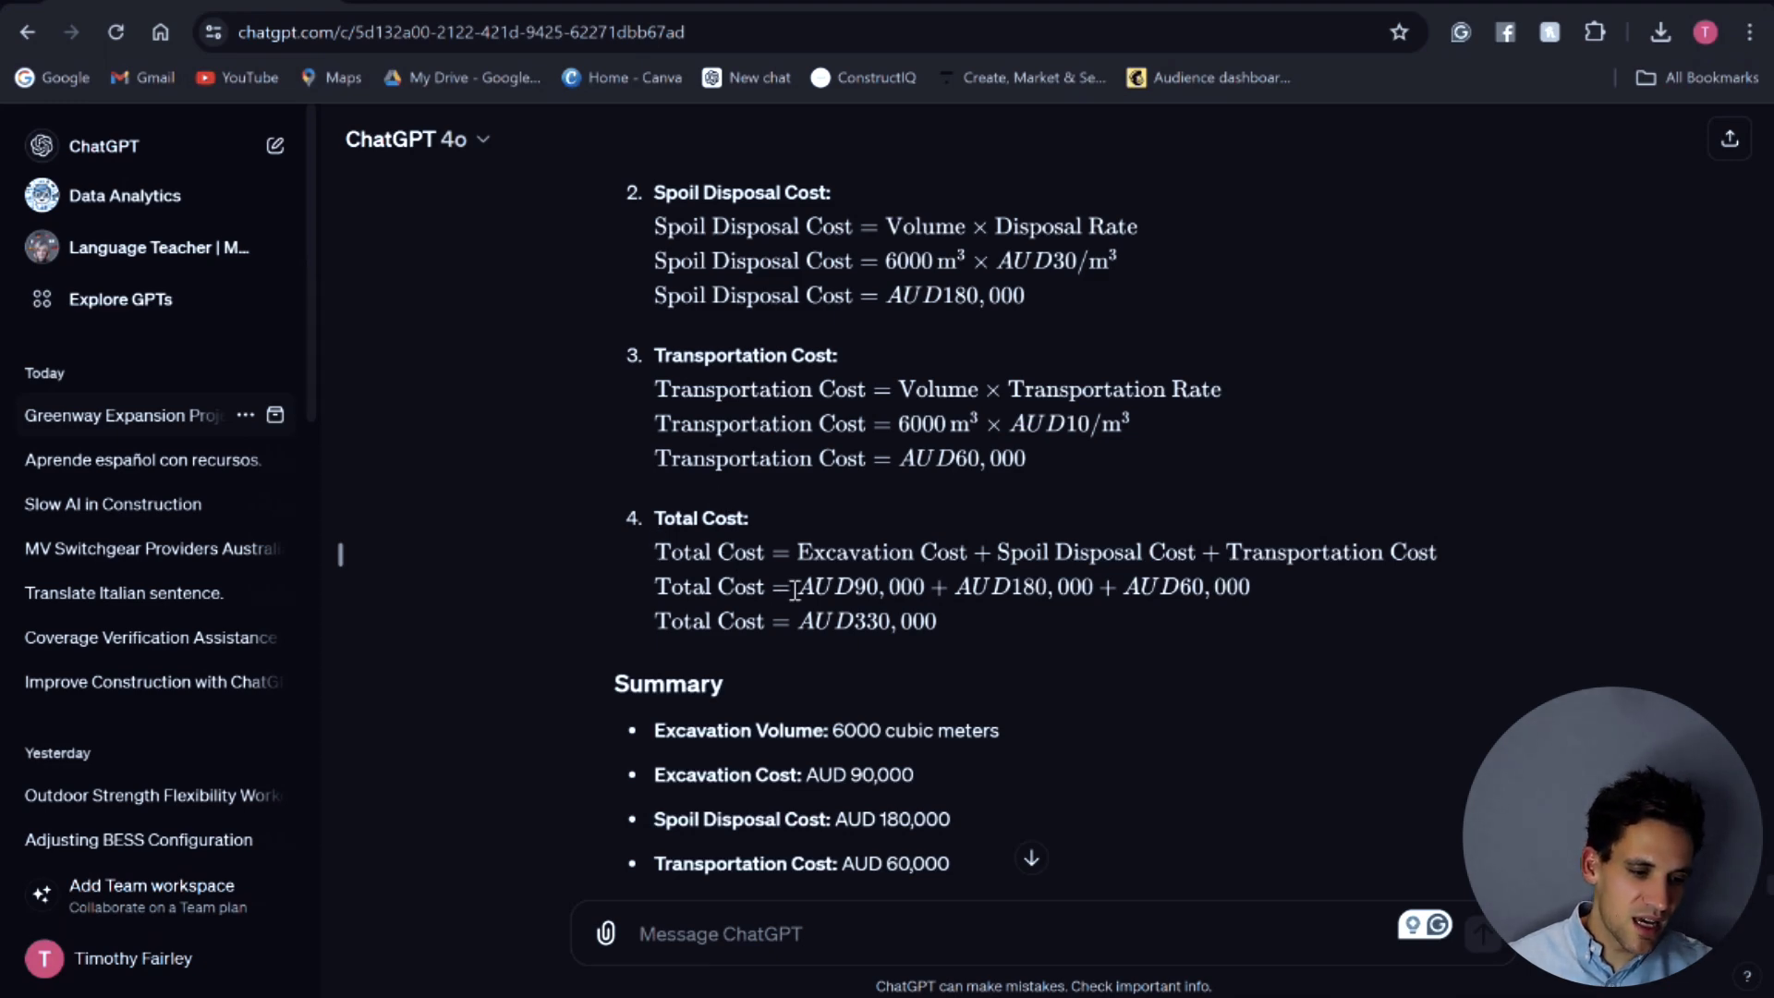
{"action": "scroll", "coordinate": [739, 577], "scroll_direction": "down", "scroll_amount": 3}
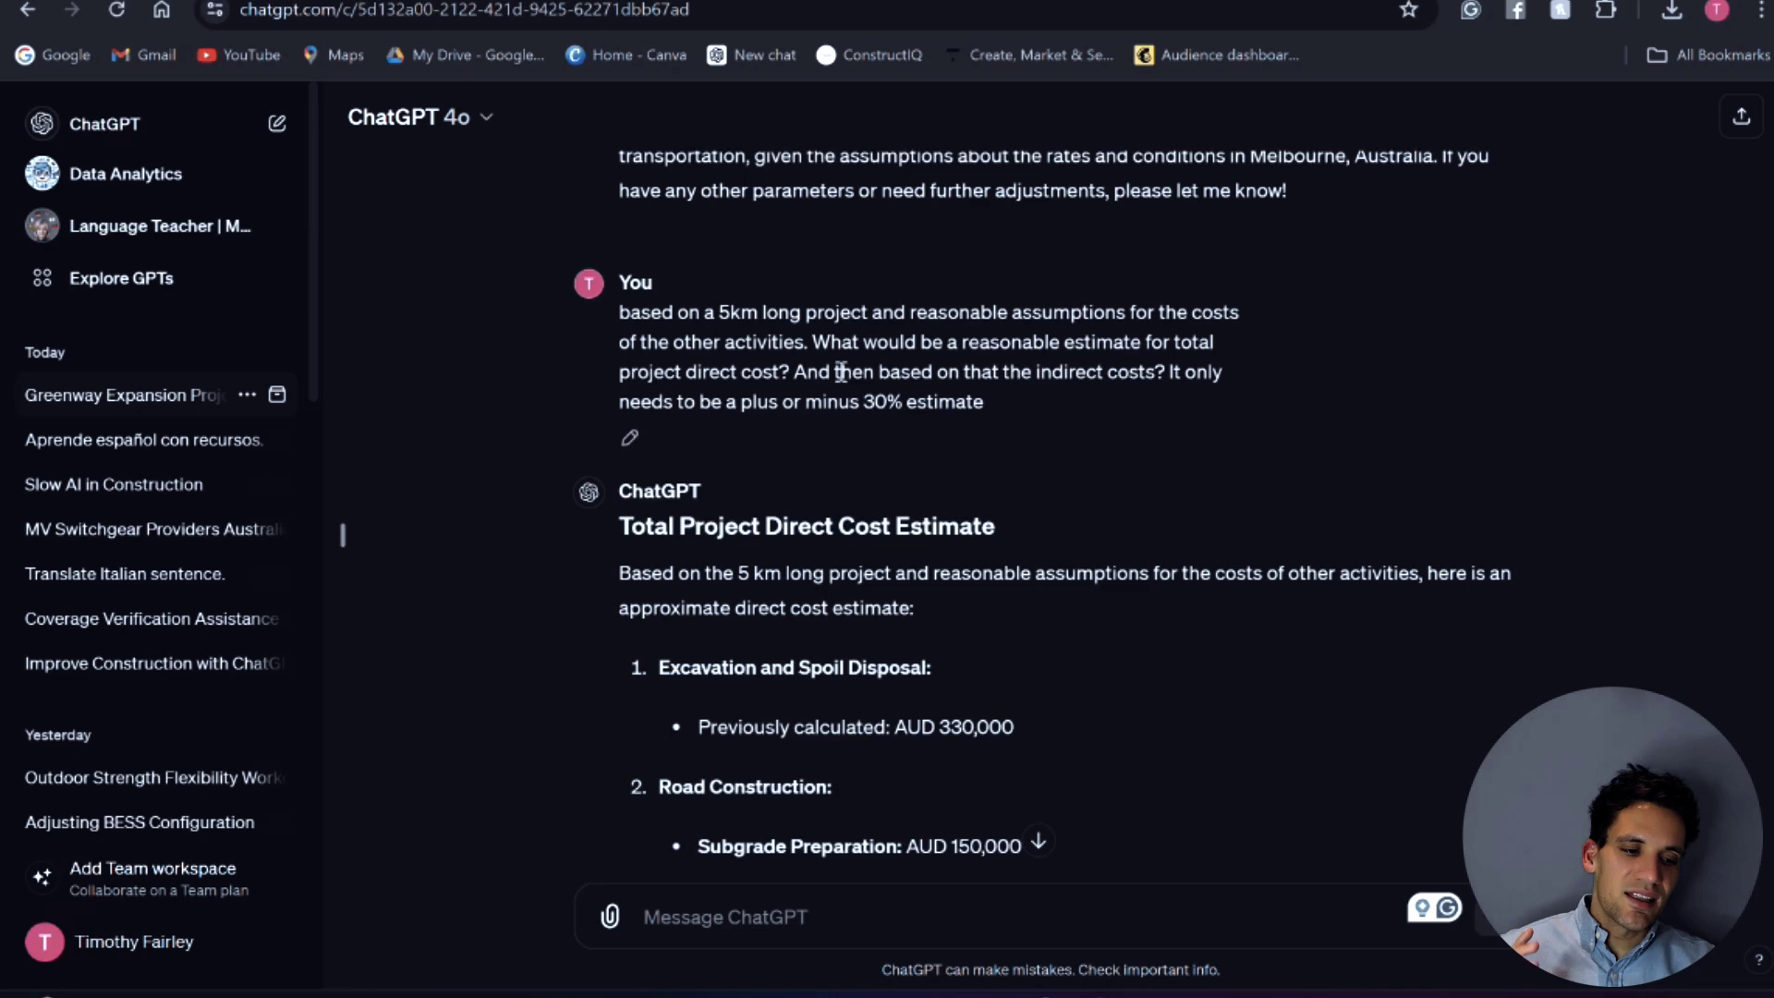
{"action": "scroll", "coordinate": [873, 445], "scroll_direction": "down", "scroll_amount": 2}
{"action": "scroll", "coordinate": [841, 577], "scroll_direction": "down", "scroll_amount": 2}
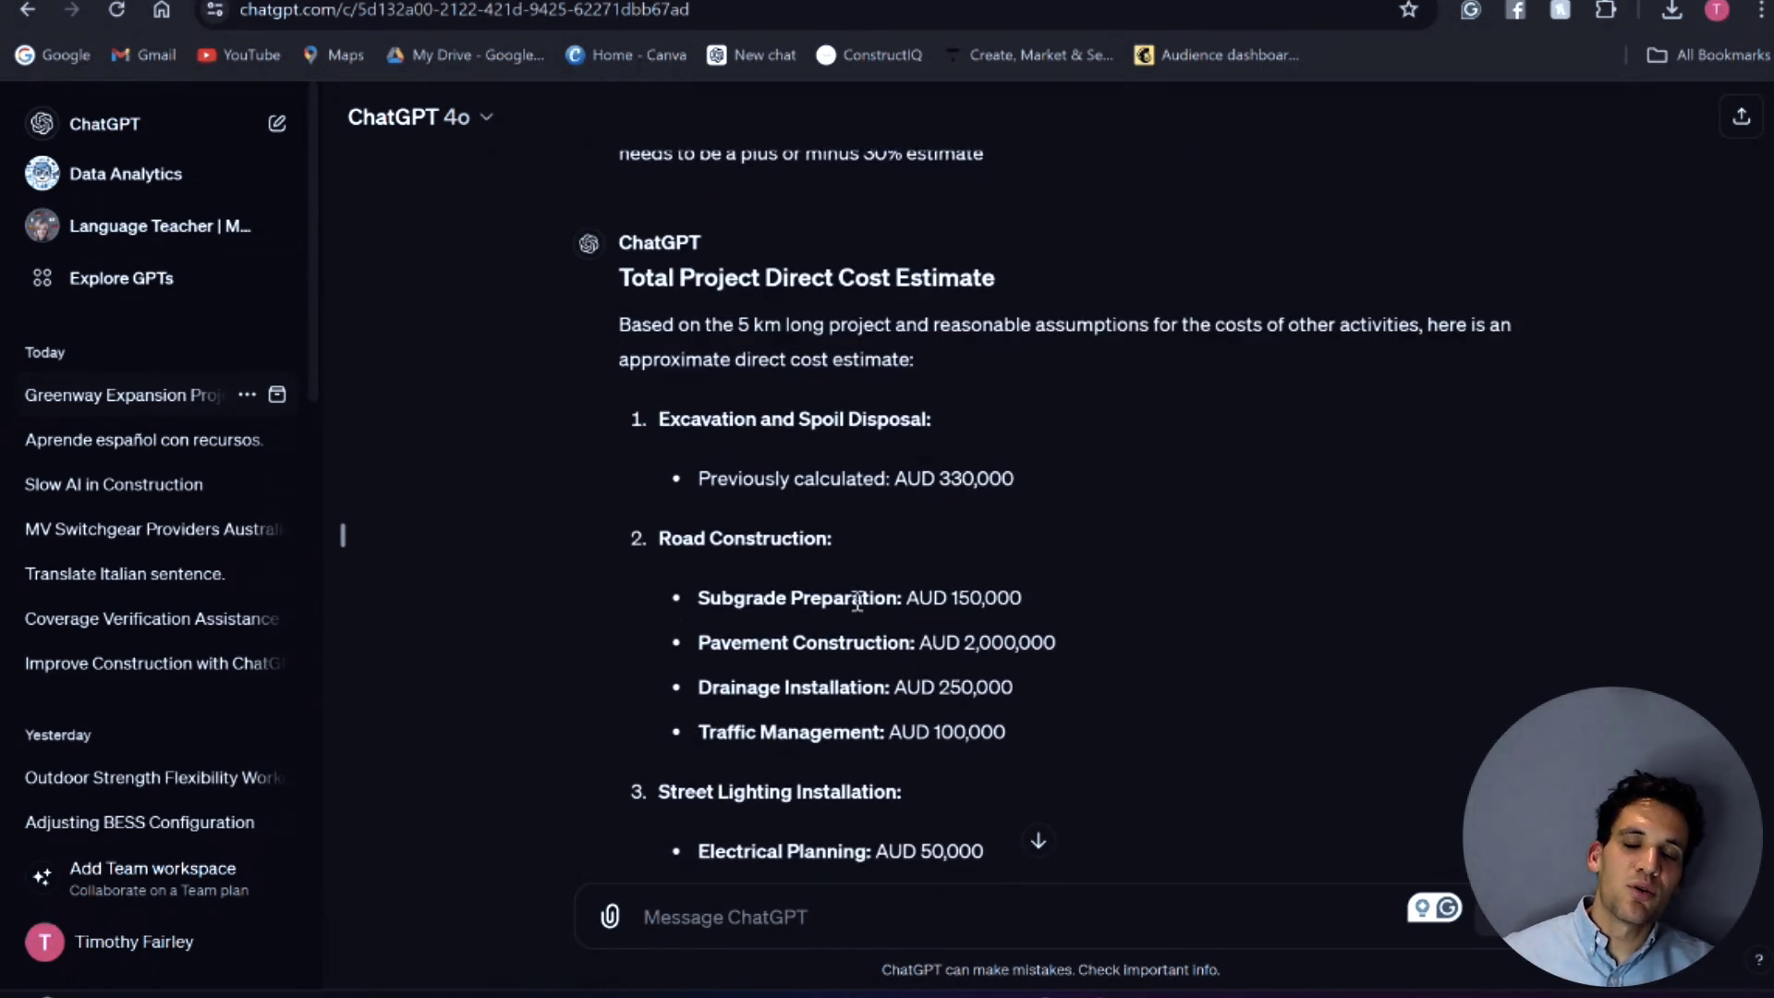
{"action": "scroll", "coordinate": [993, 680], "scroll_direction": "down", "scroll_amount": 2}
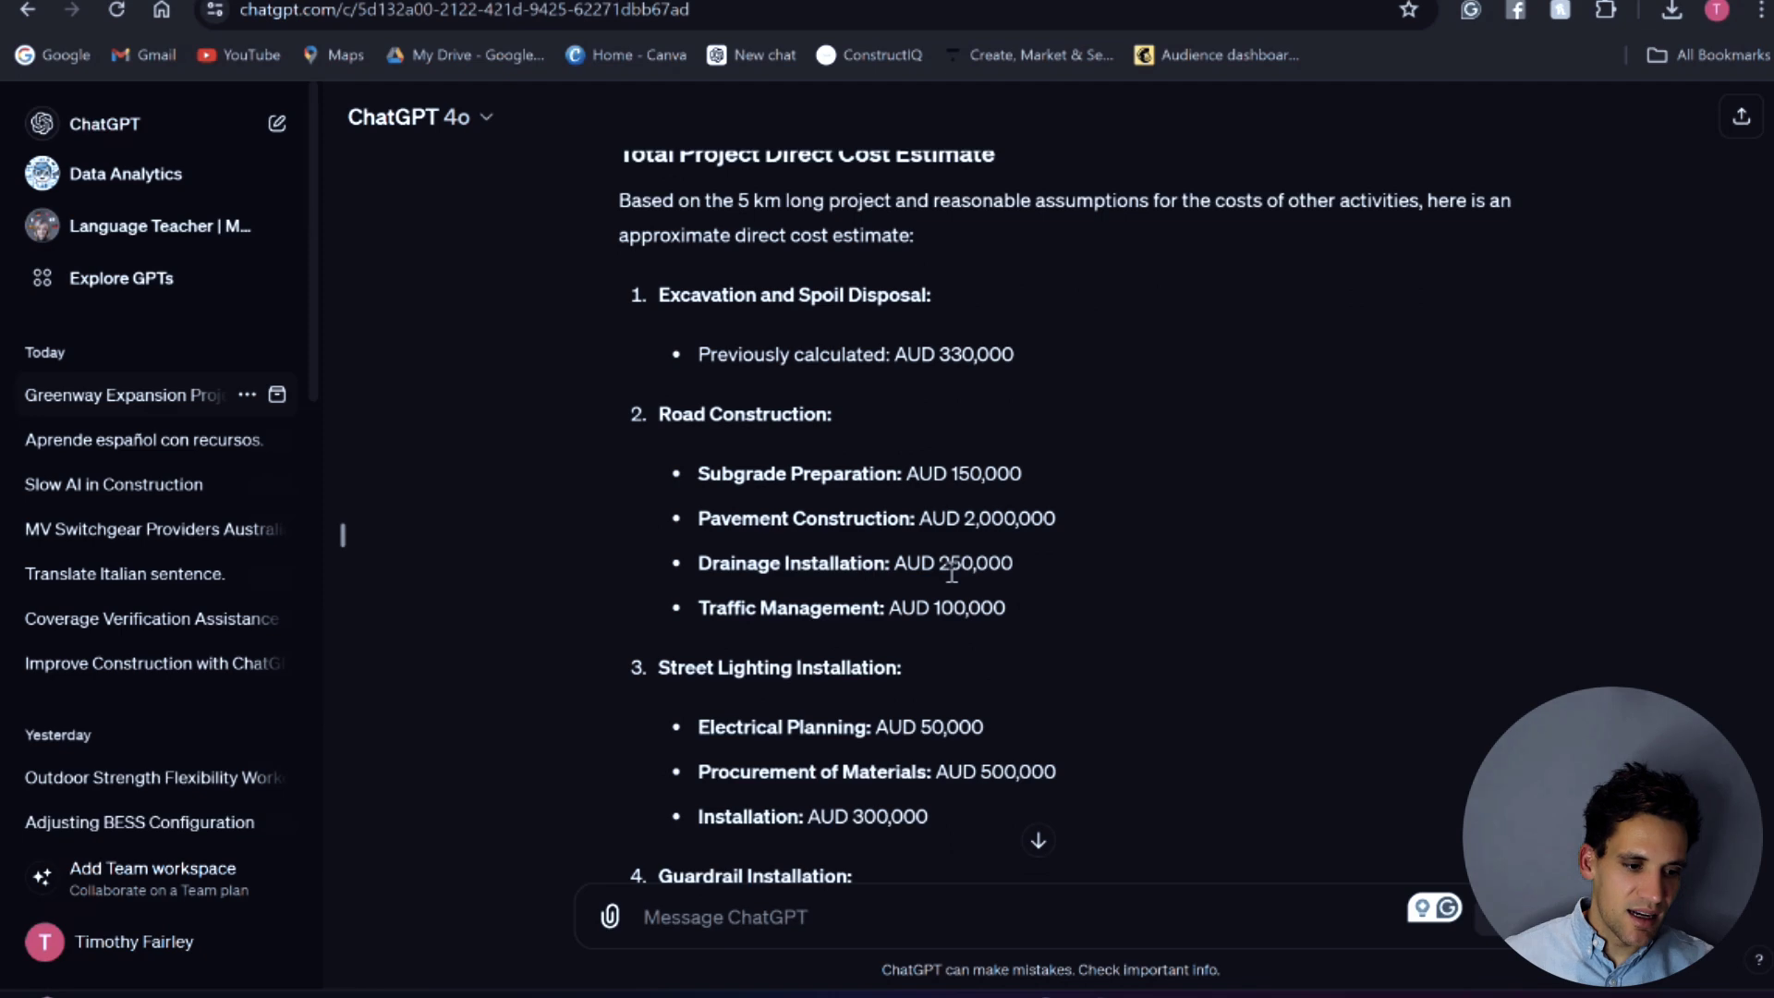
{"action": "scroll", "coordinate": [911, 633], "scroll_direction": "down", "scroll_amount": 2}
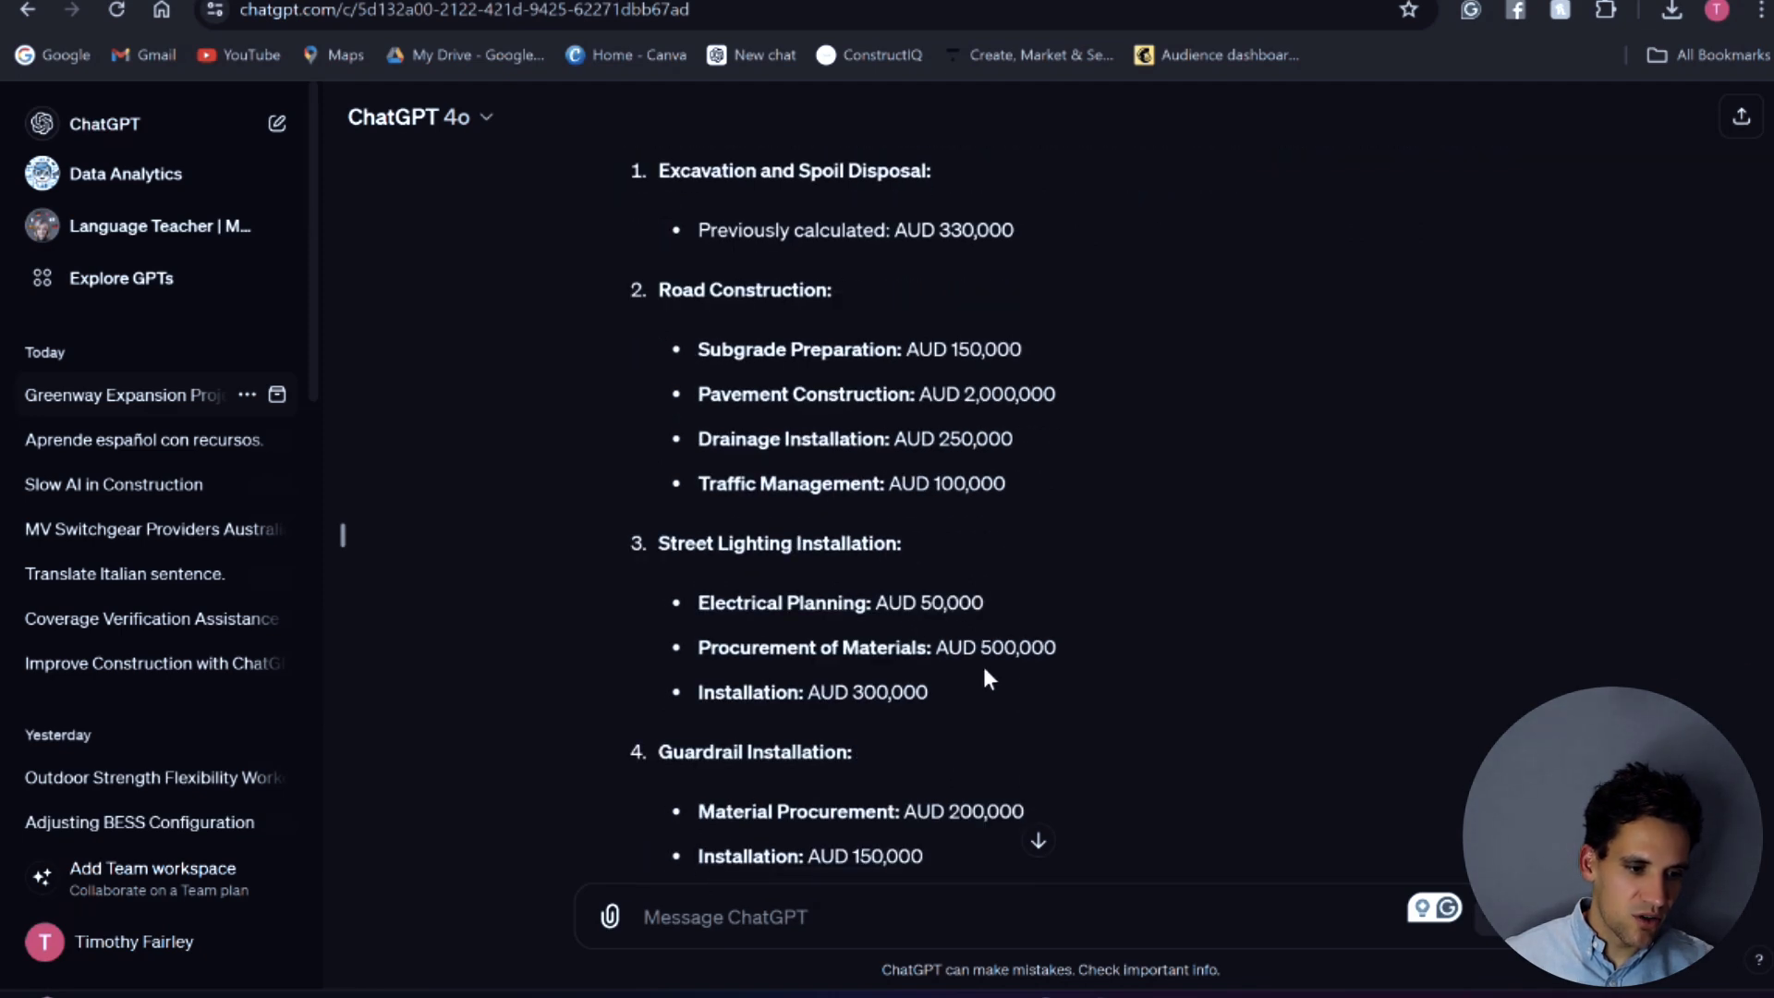
{"action": "scroll", "coordinate": [887, 603], "scroll_direction": "down", "scroll_amount": 2}
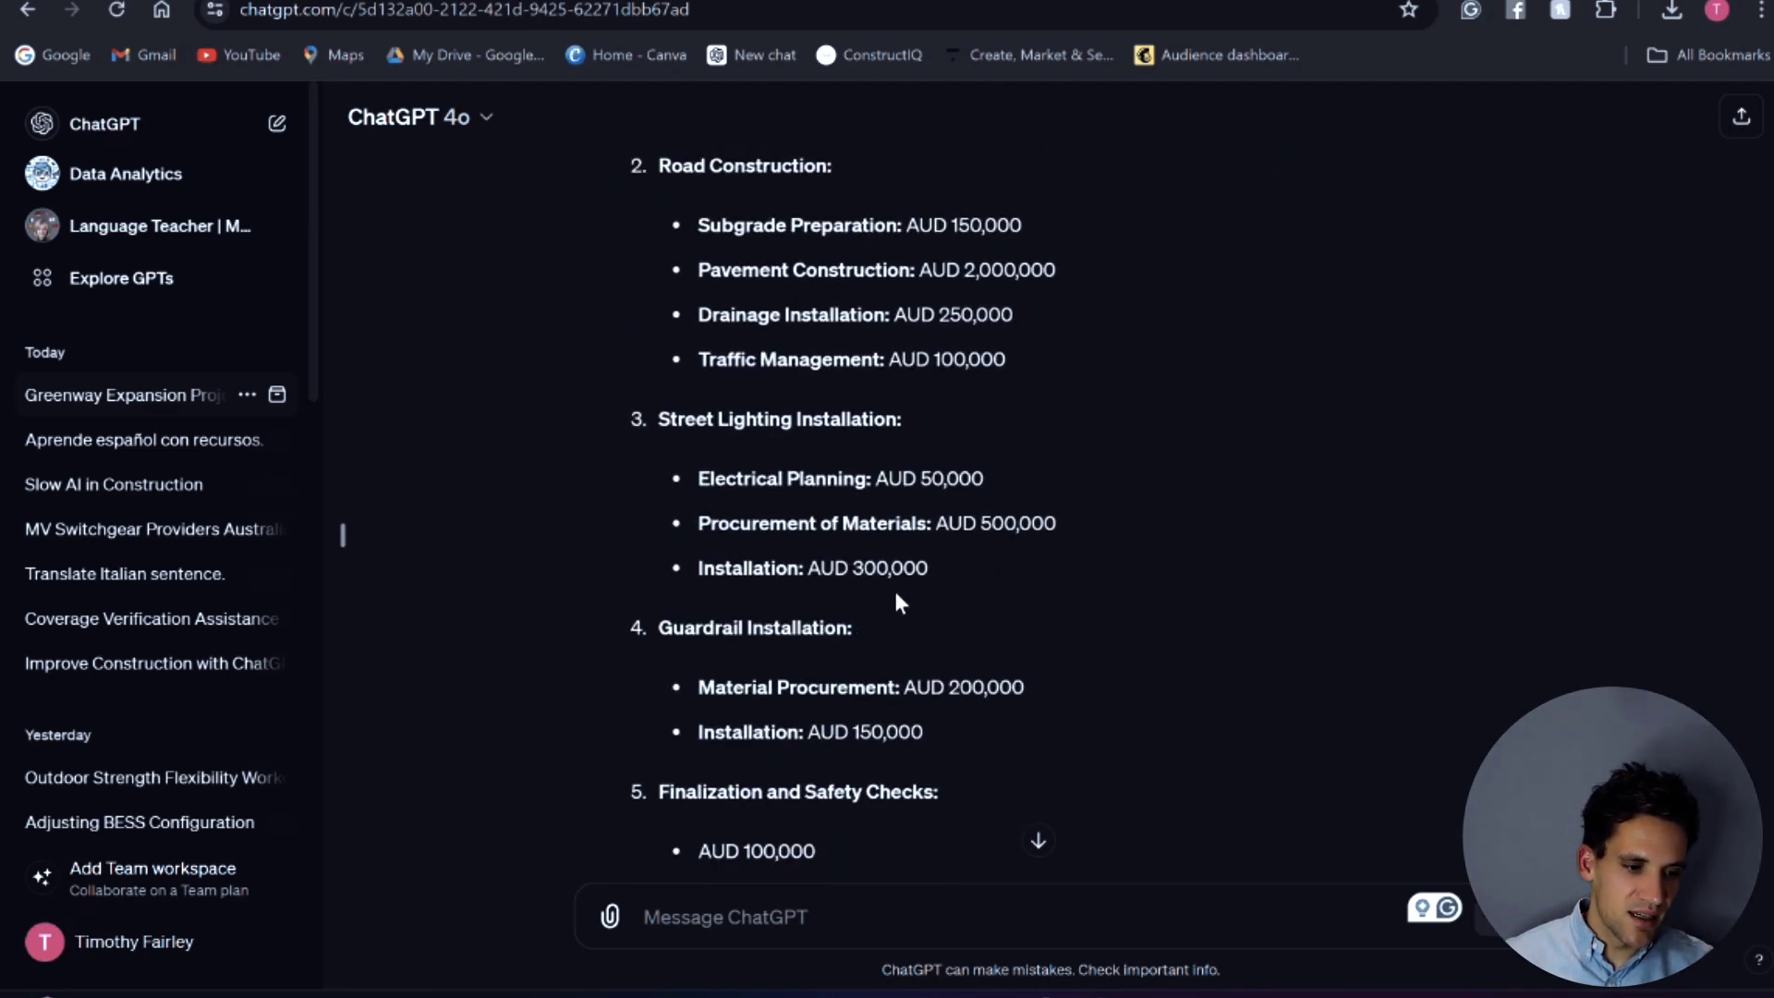
{"action": "scroll", "coordinate": [896, 599], "scroll_direction": "down", "scroll_amount": 2}
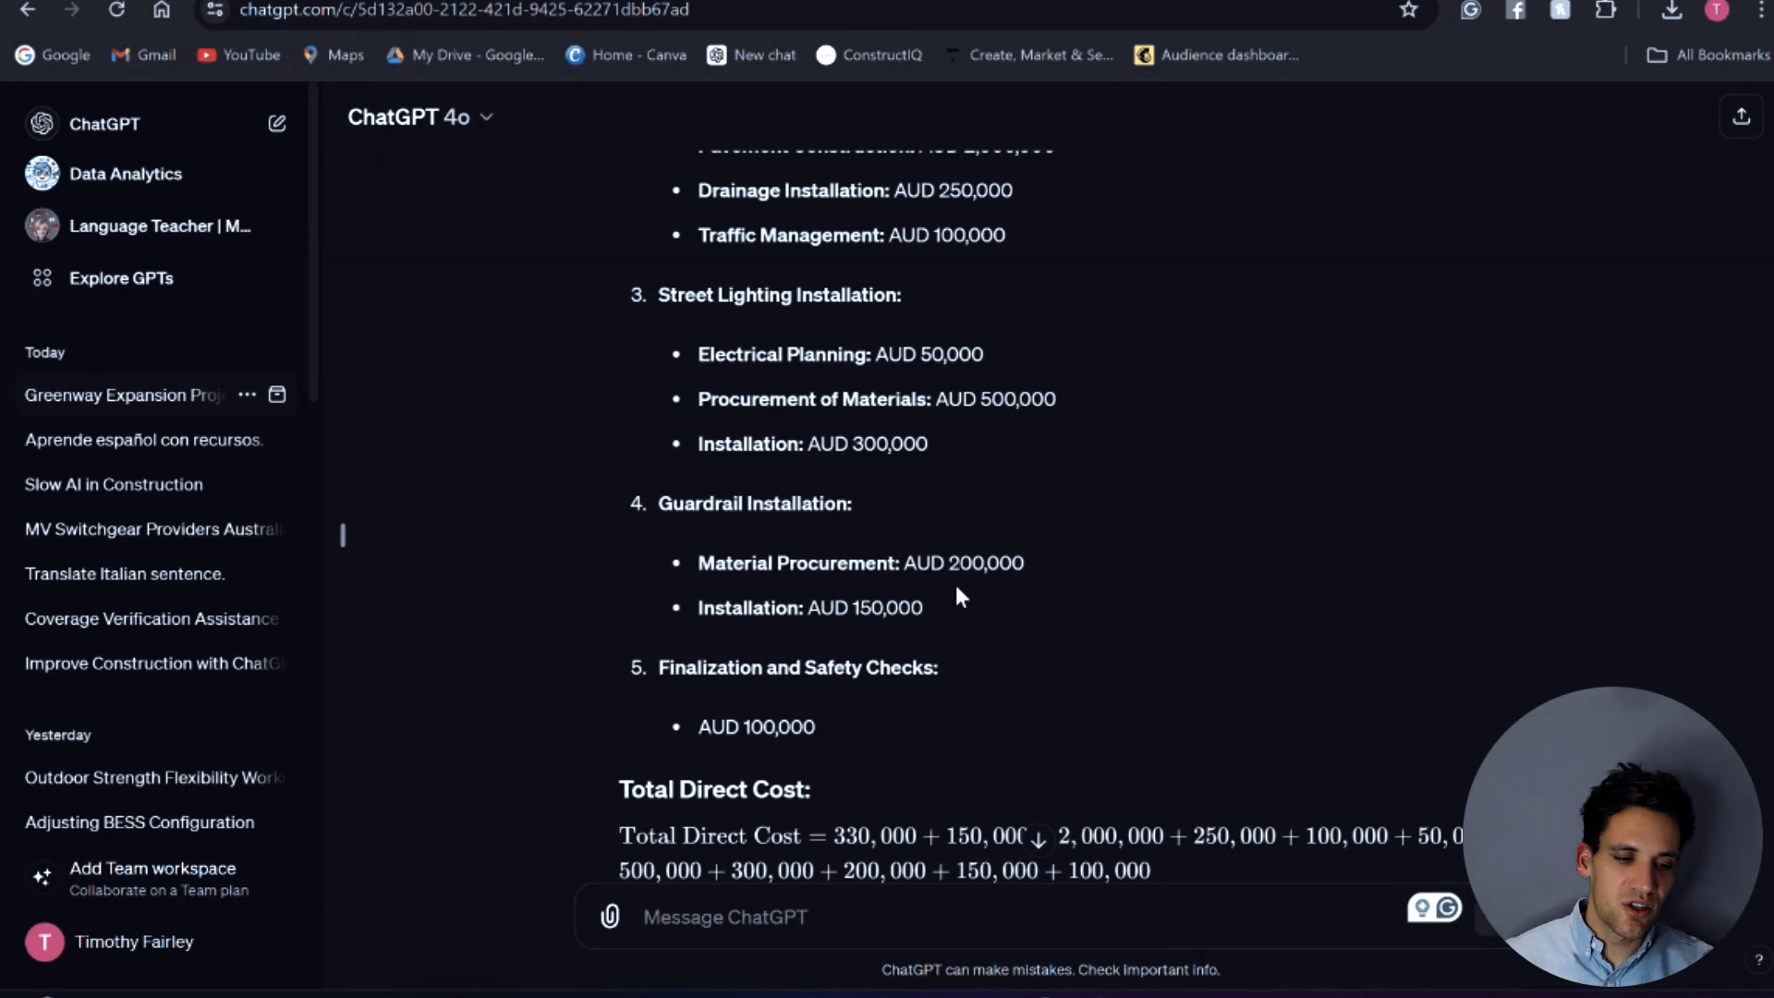
{"action": "scroll", "coordinate": [953, 588], "scroll_direction": "down", "scroll_amount": 2}
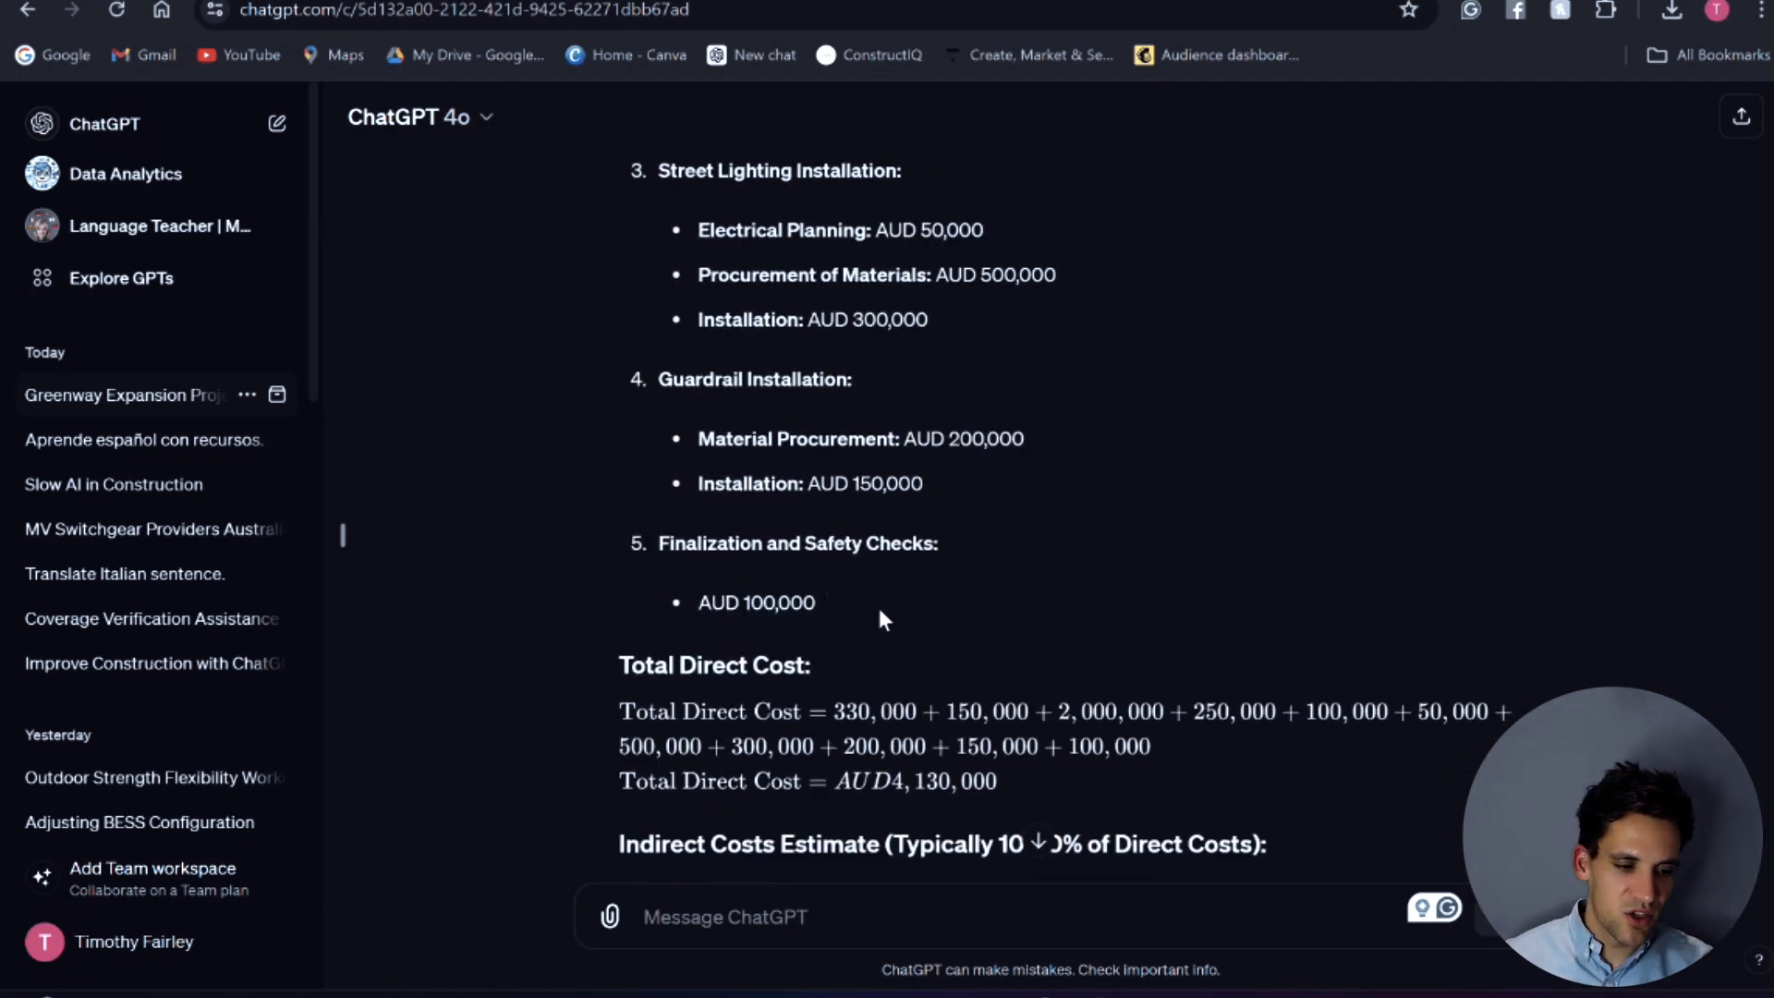
{"action": "scroll", "coordinate": [878, 610], "scroll_direction": "down", "scroll_amount": 2}
{"action": "scroll", "coordinate": [1011, 697], "scroll_direction": "down", "scroll_amount": 2}
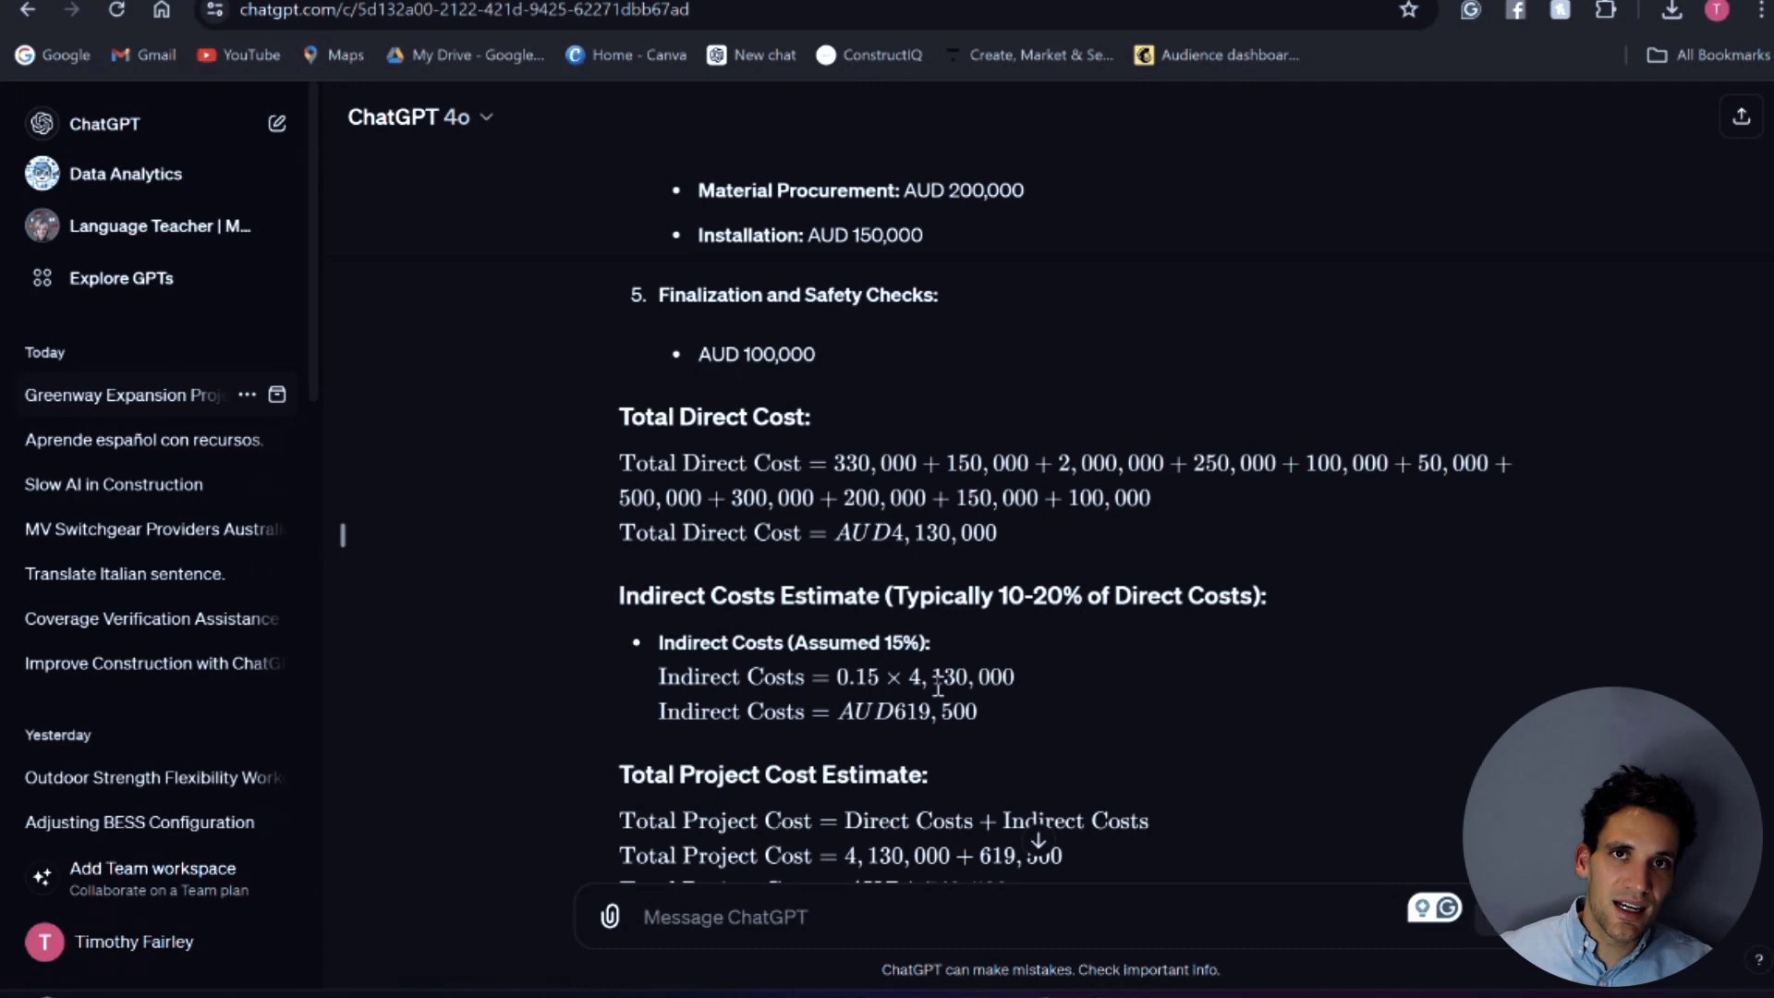
{"action": "scroll", "coordinate": [934, 693], "scroll_direction": "down", "scroll_amount": 2}
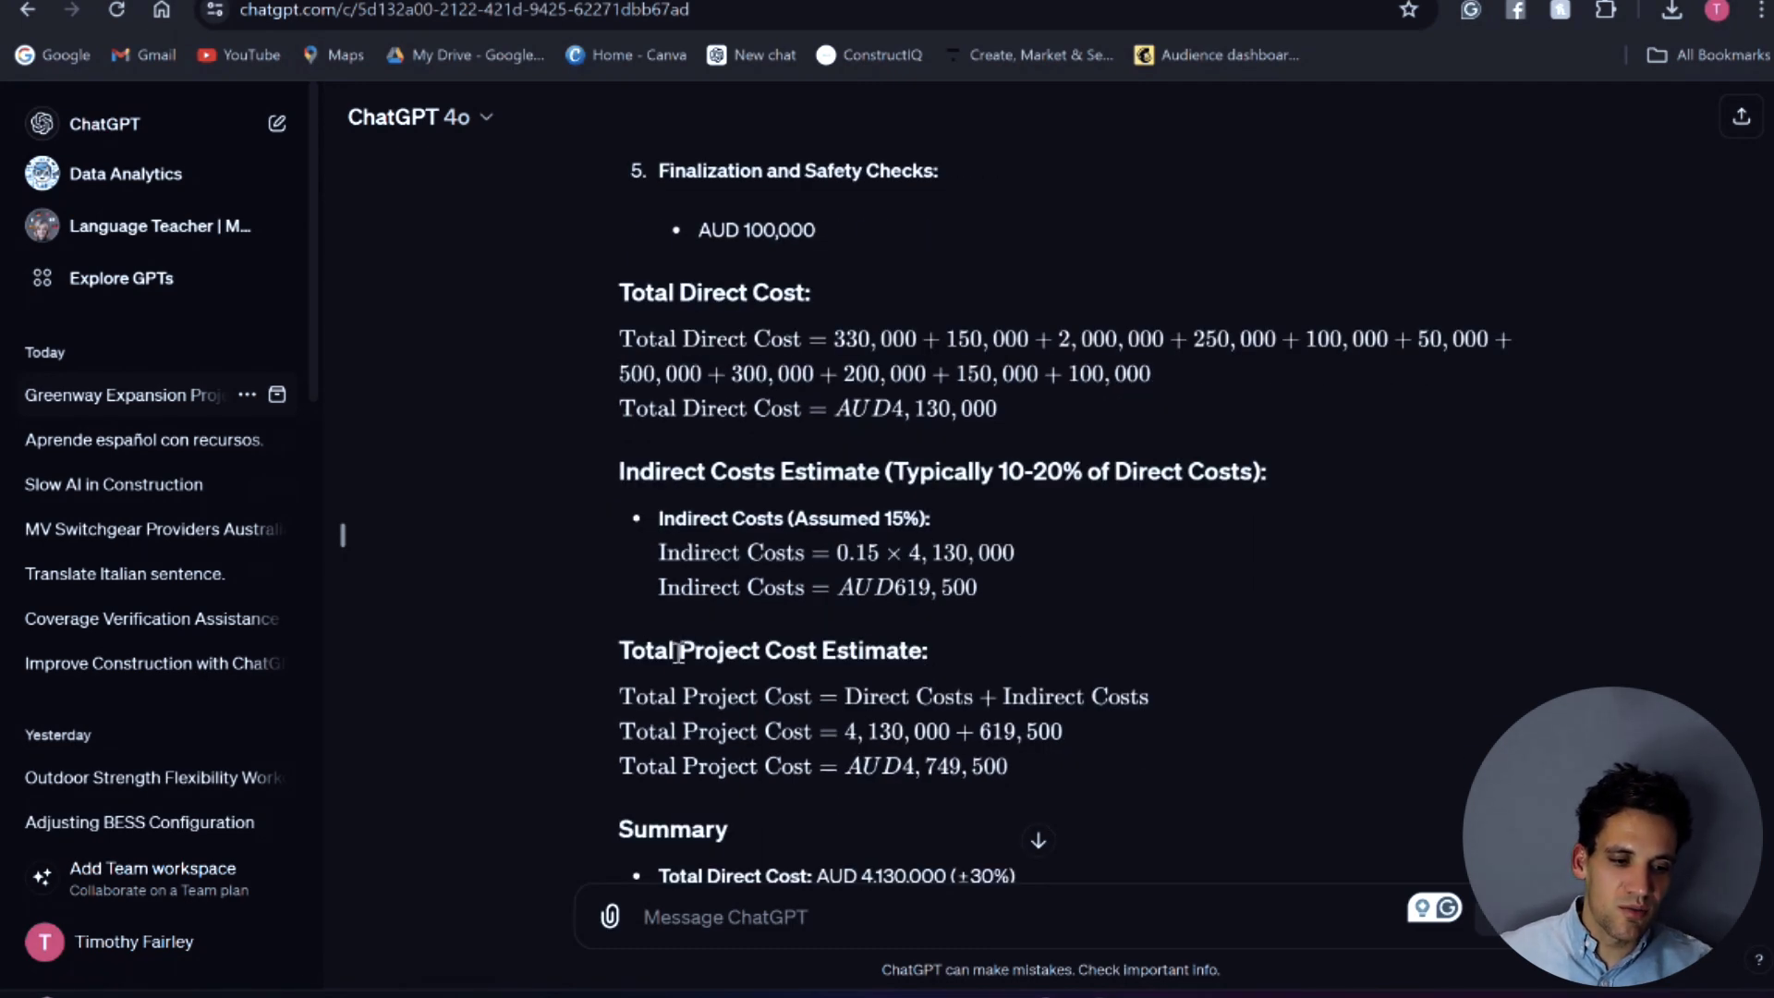
{"action": "scroll", "coordinate": [786, 647], "scroll_direction": "down", "scroll_amount": 2}
{"action": "scroll", "coordinate": [819, 661], "scroll_direction": "down", "scroll_amount": 2}
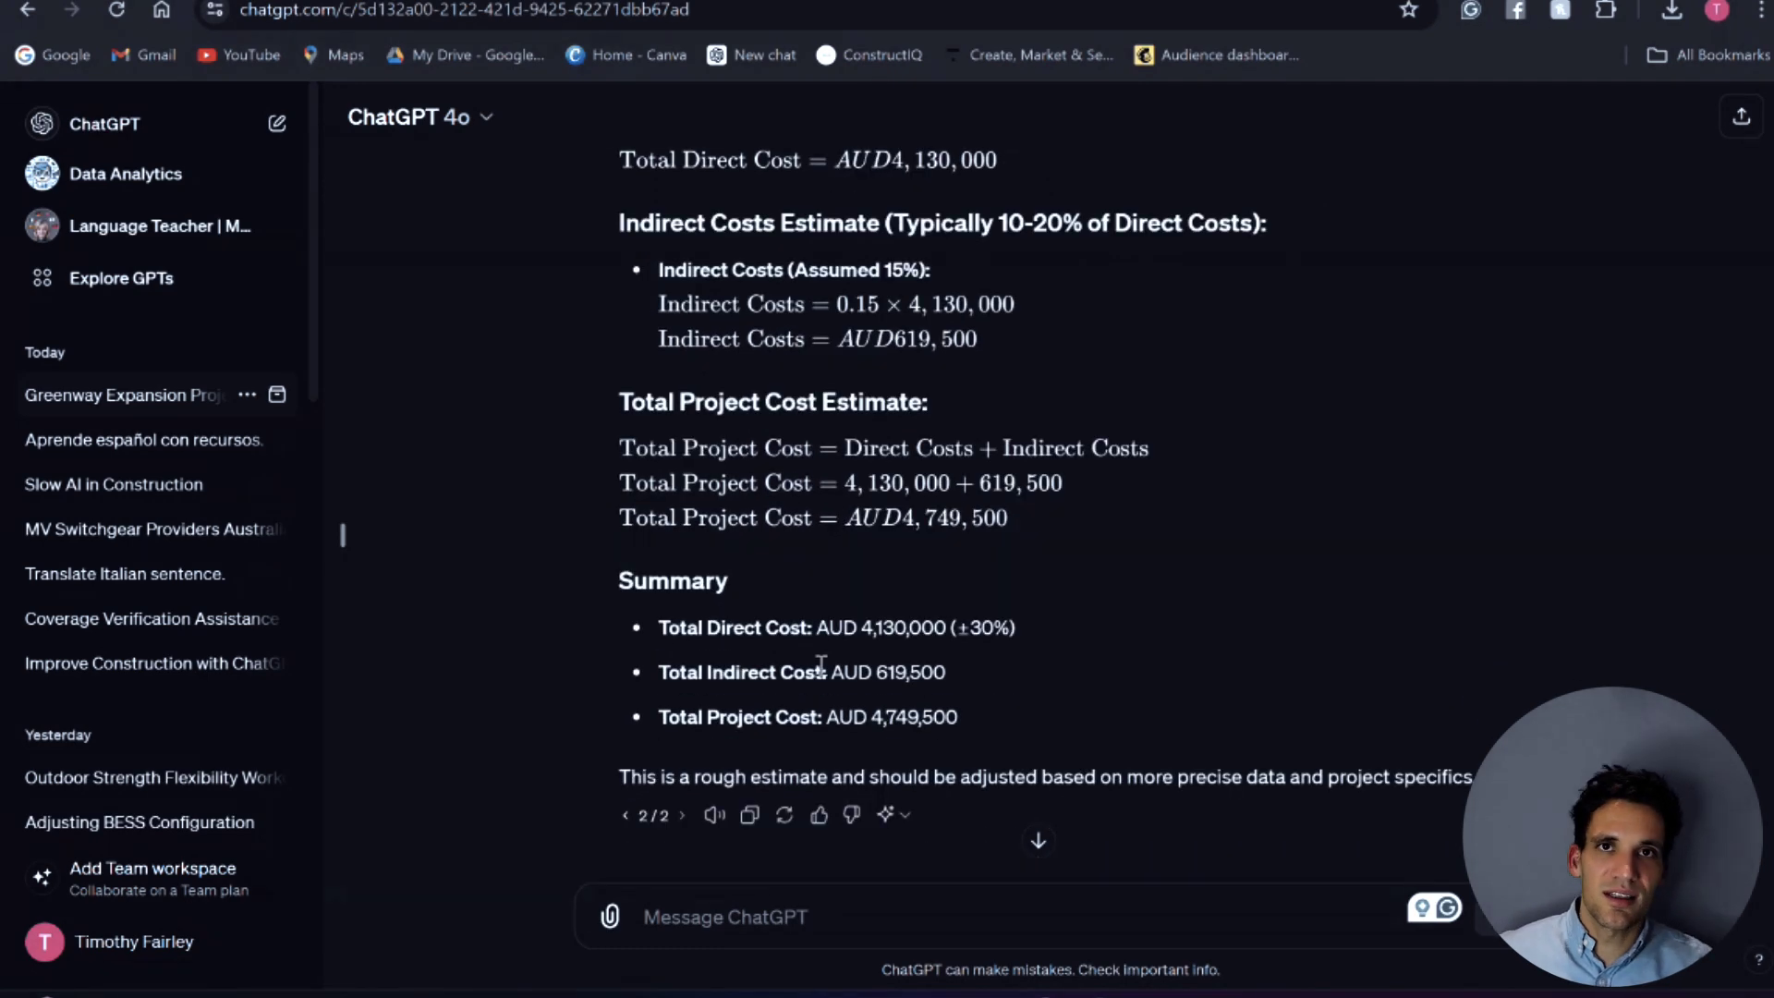